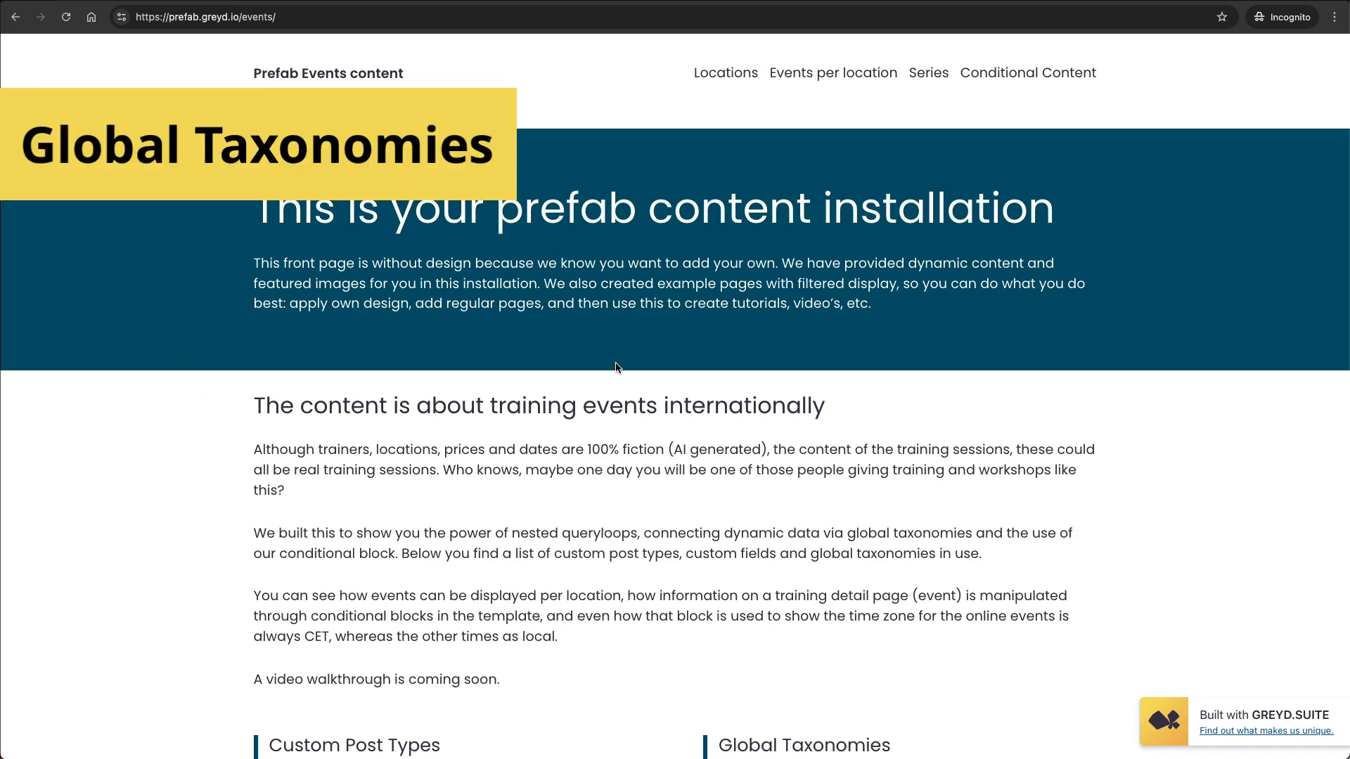
Review the front page's overview of custom post types, custom fields and global taxonomies, and open the Locations page.
{"action": "scroll", "coordinate": [666, 368], "scroll_direction": "down", "scroll_amount": 1}
{"action": "scroll", "coordinate": [666, 365], "scroll_direction": "down", "scroll_amount": 10}
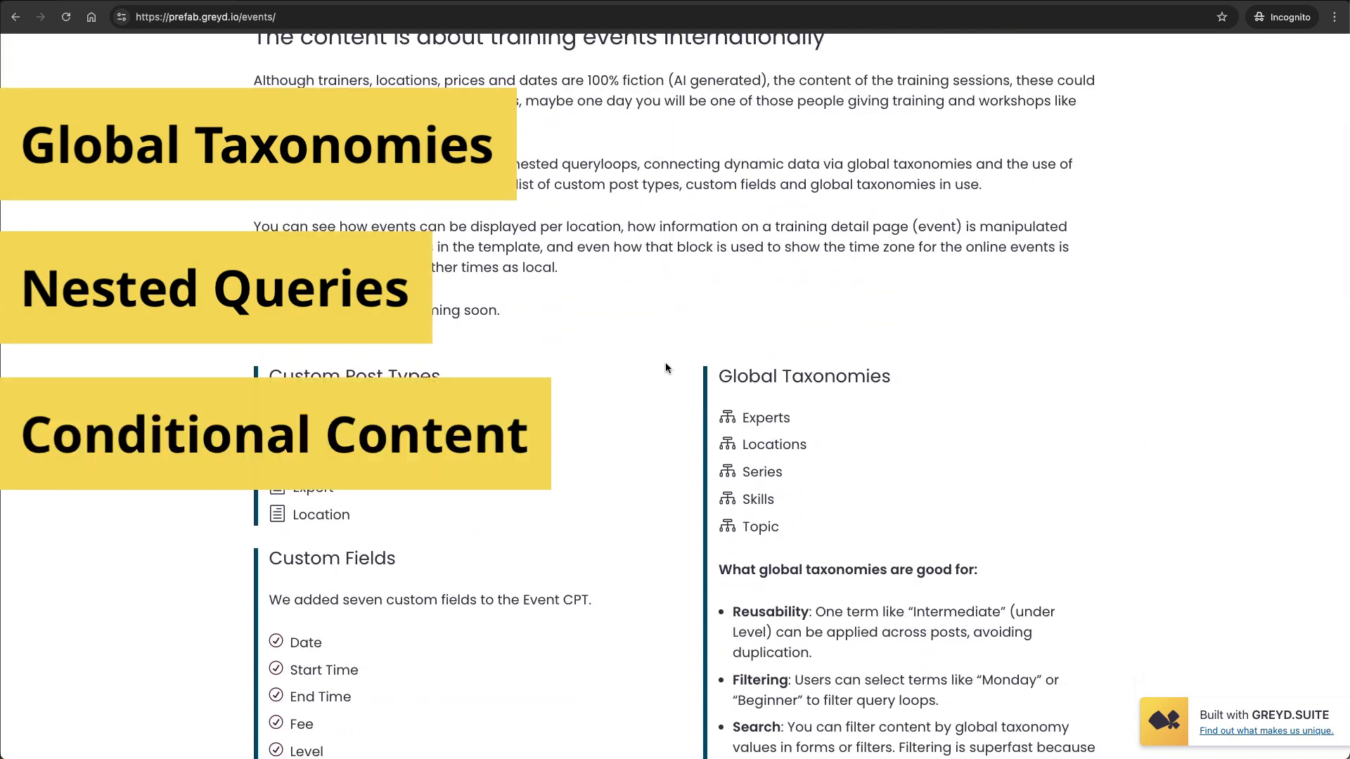
{"action": "scroll", "coordinate": [665, 361], "scroll_direction": "up", "scroll_amount": 11}
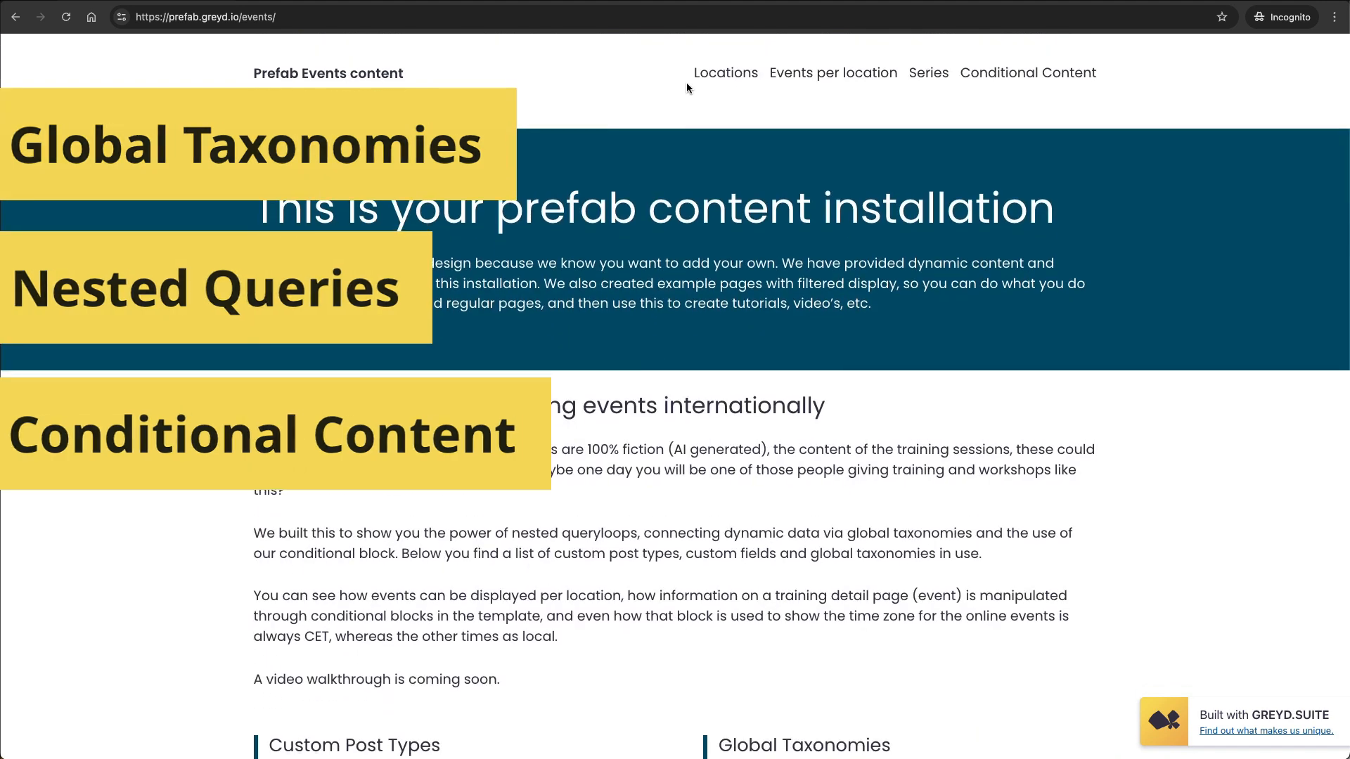
{"action": "left_click", "coordinate": [735, 80]}
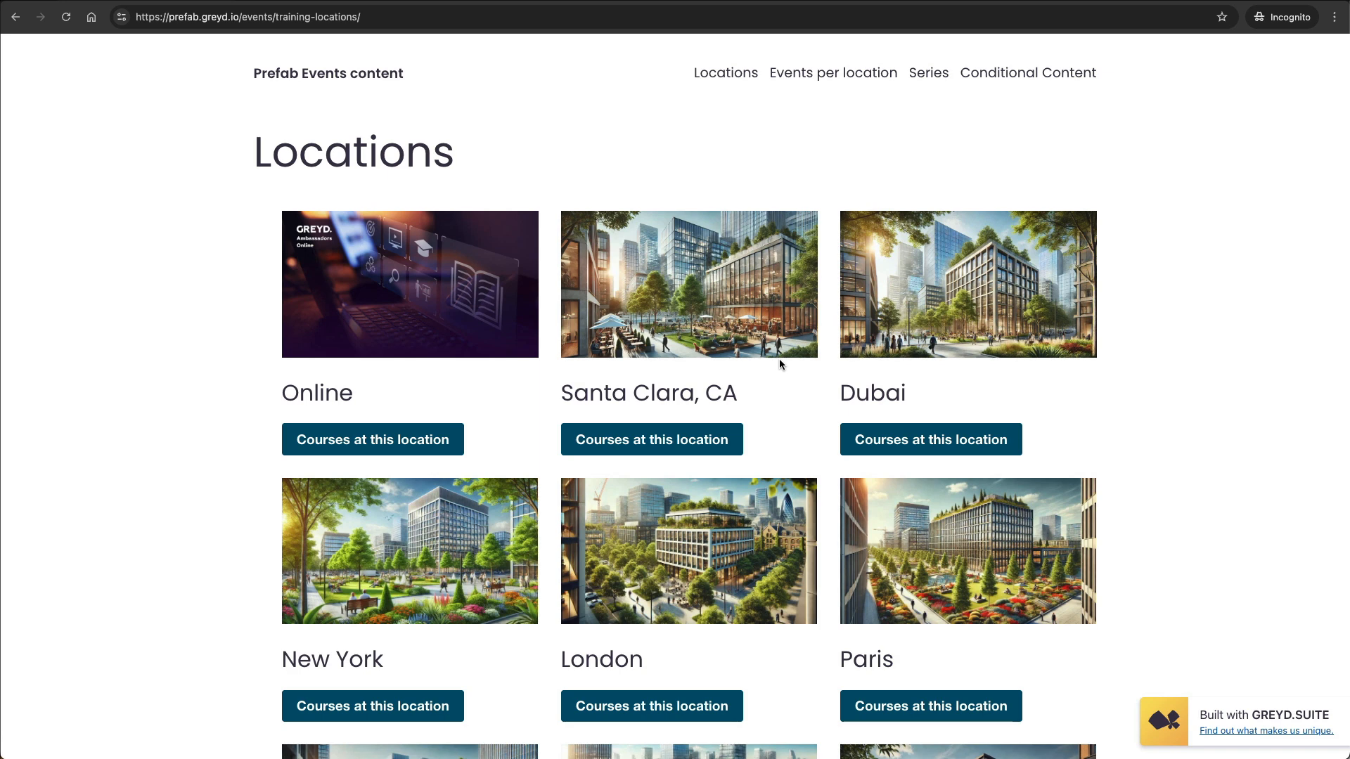
Open the events per location page and examine the list of sessions for the Online location.
{"action": "left_click", "coordinate": [837, 76]}
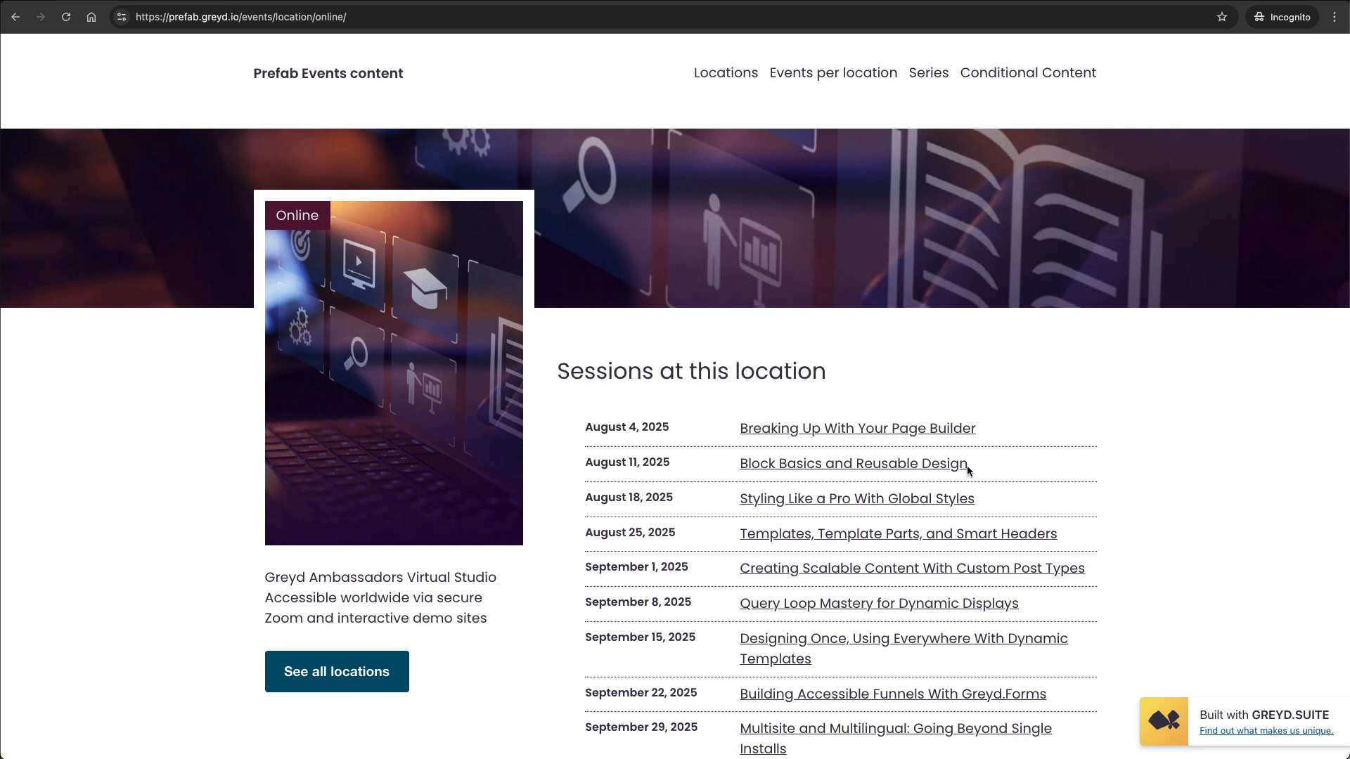
{"action": "scroll", "coordinate": [970, 477], "scroll_direction": "down", "scroll_amount": 1}
{"action": "scroll", "coordinate": [971, 477], "scroll_direction": "down", "scroll_amount": 9}
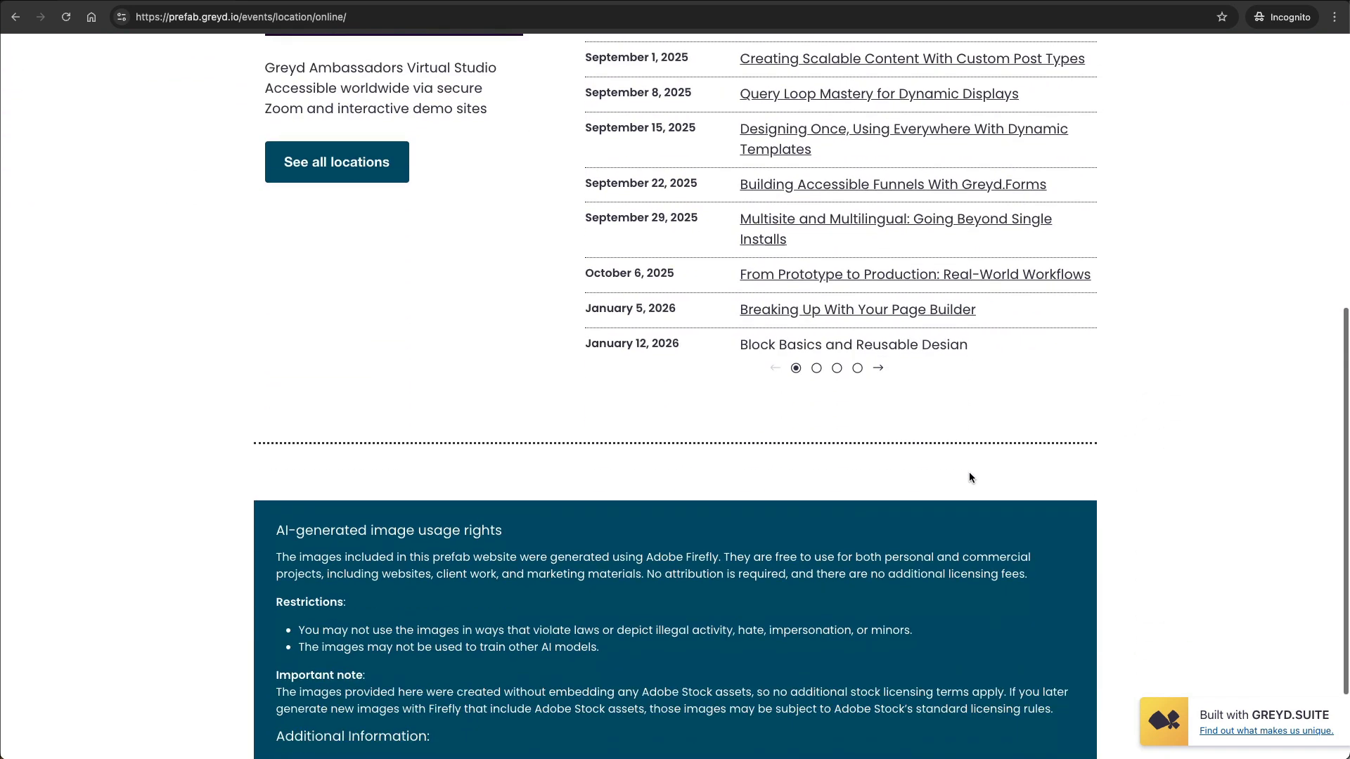
{"action": "scroll", "coordinate": [970, 473], "scroll_direction": "up", "scroll_amount": 9}
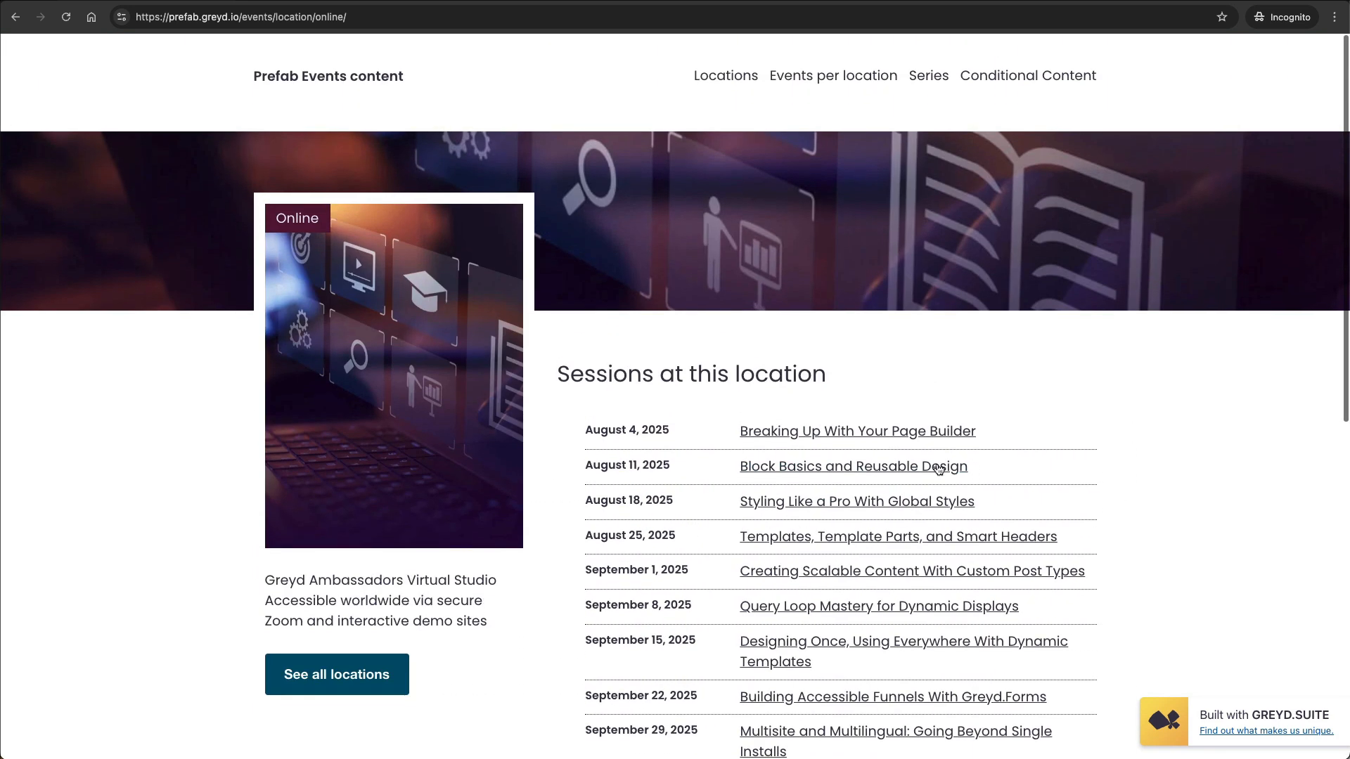
Open the August 4, 2025 session "Breaking Up With Your Page Builder" and review its event details, location and fee.
{"action": "left_click", "coordinate": [819, 431]}
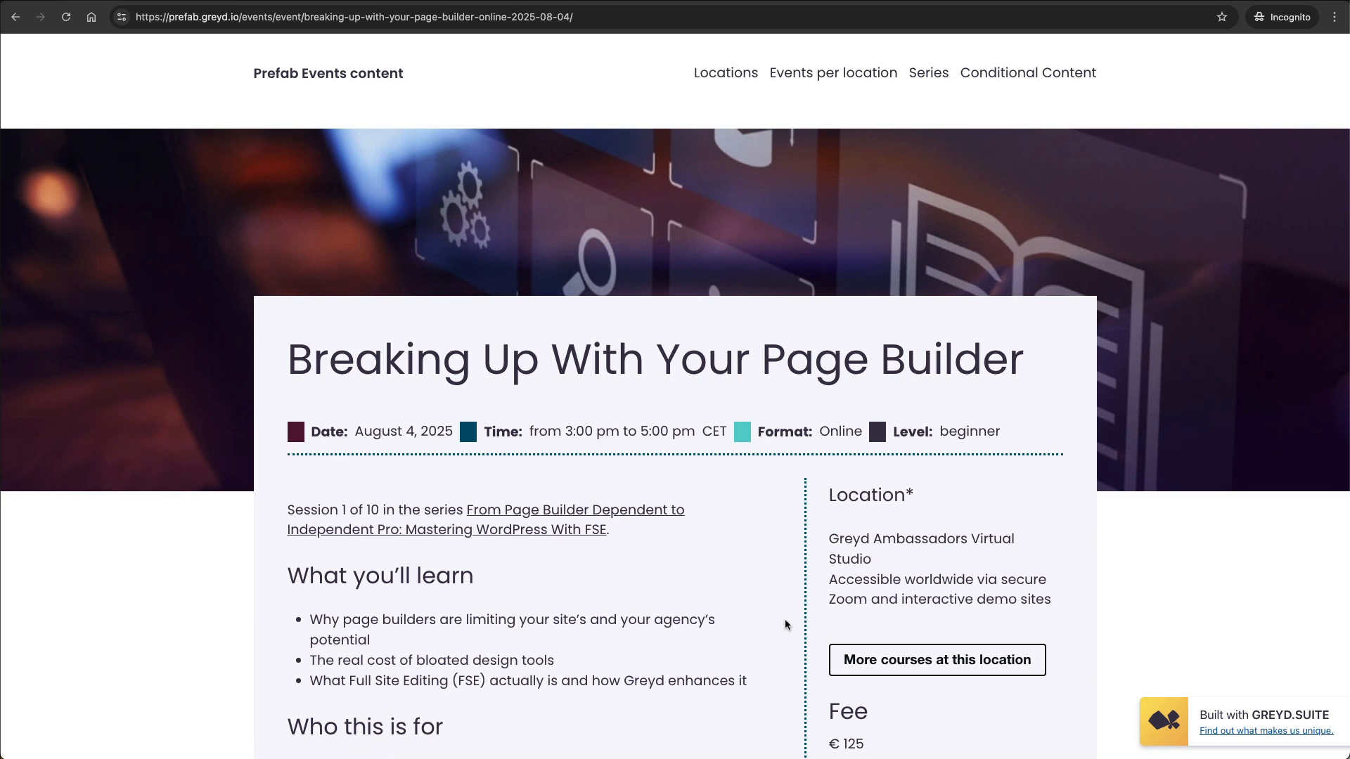
{"action": "scroll", "coordinate": [765, 521], "scroll_direction": "down", "scroll_amount": 5}
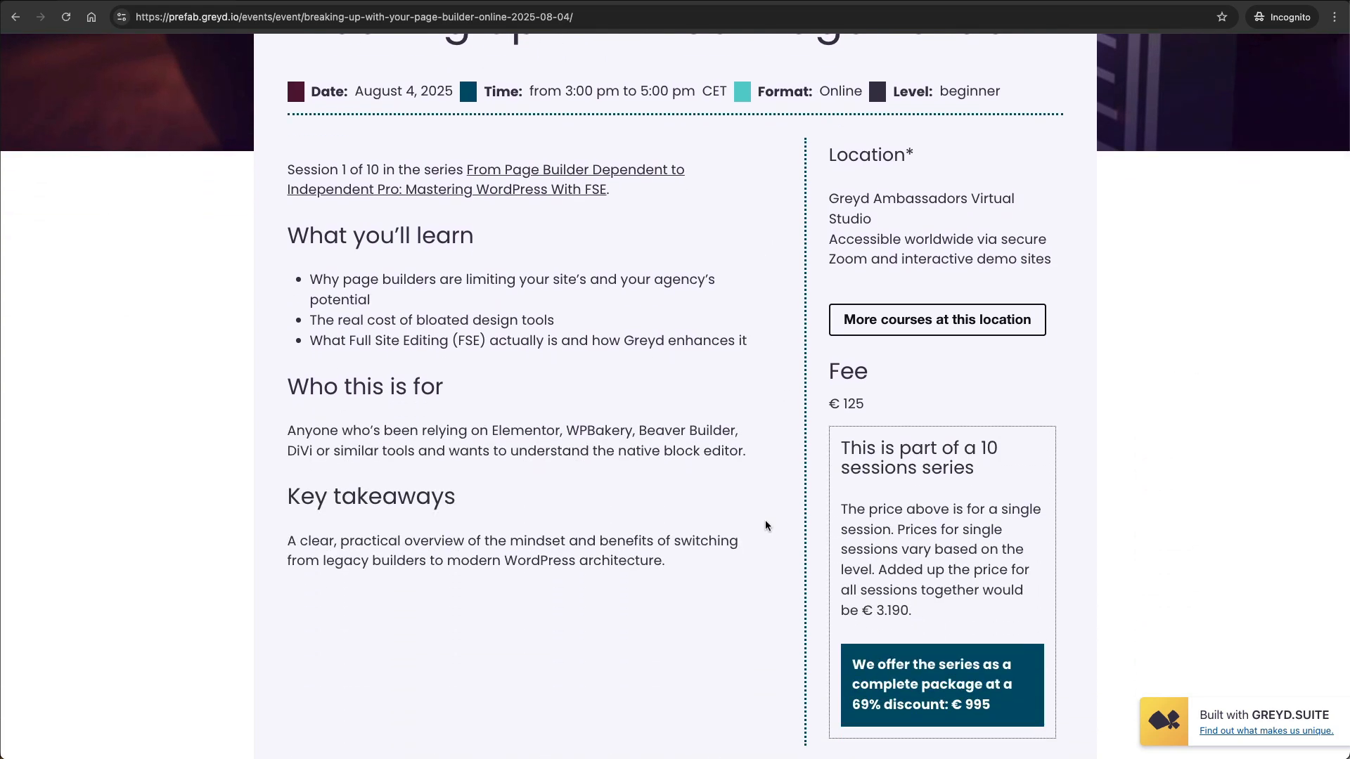
{"action": "scroll", "coordinate": [766, 524], "scroll_direction": "up", "scroll_amount": 5}
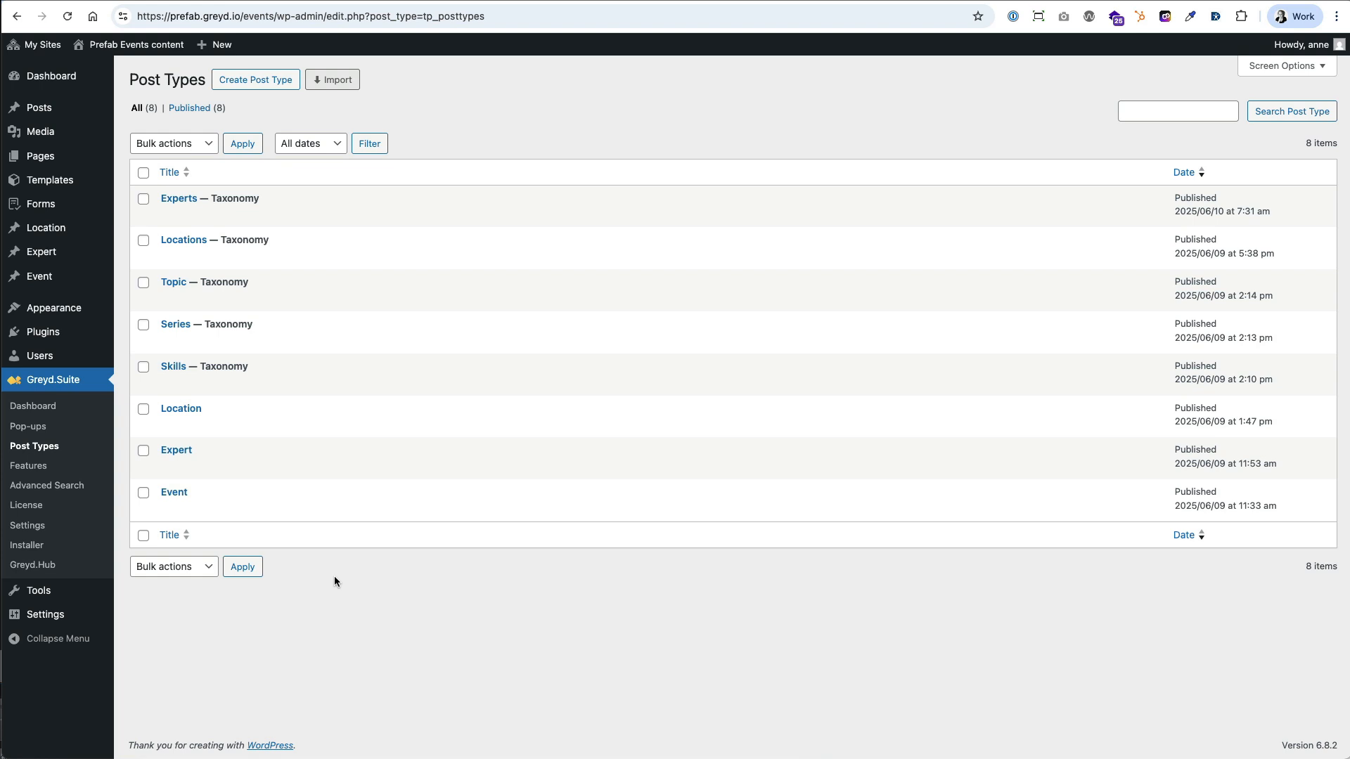
Open the Event post type for editing and examine its site-wide taxonomies and custom fields.
{"action": "mouse_move", "coordinate": [170, 502]}
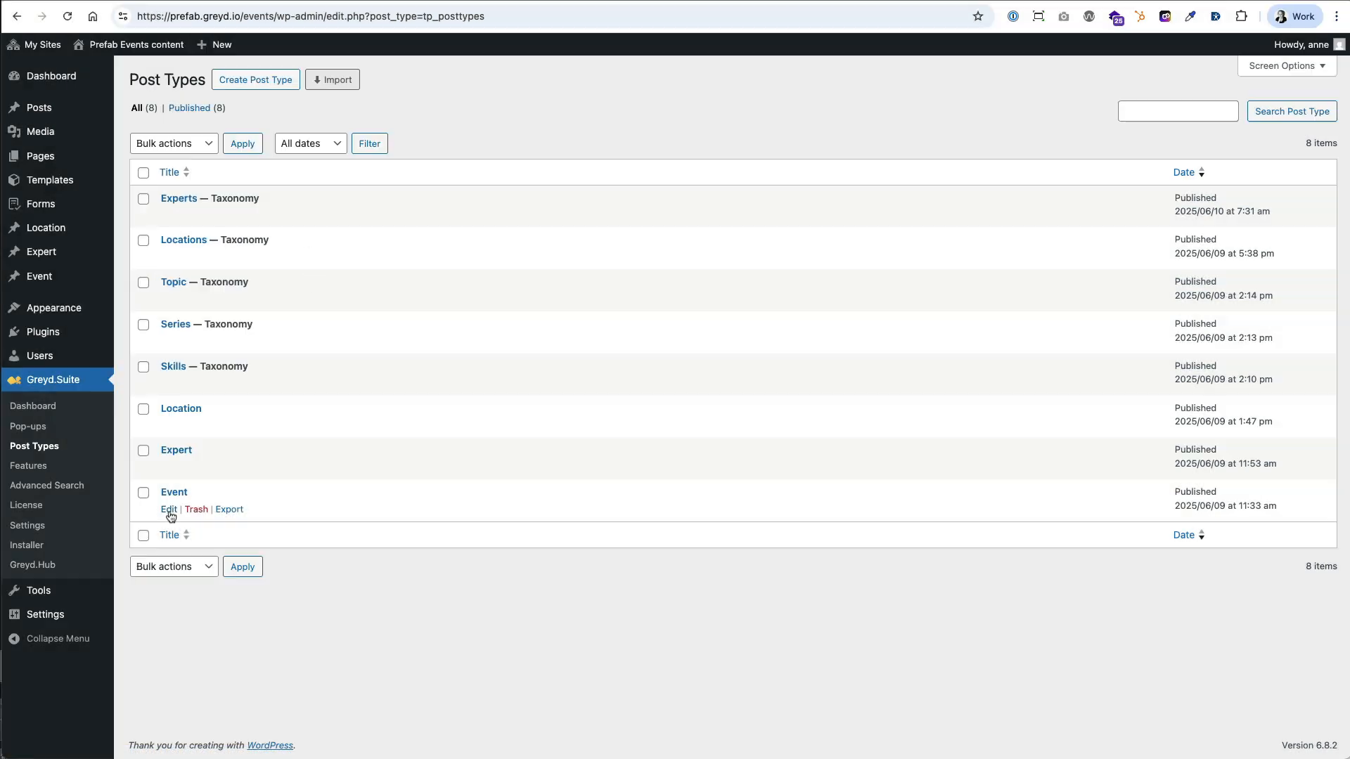
{"action": "left_click", "coordinate": [169, 511]}
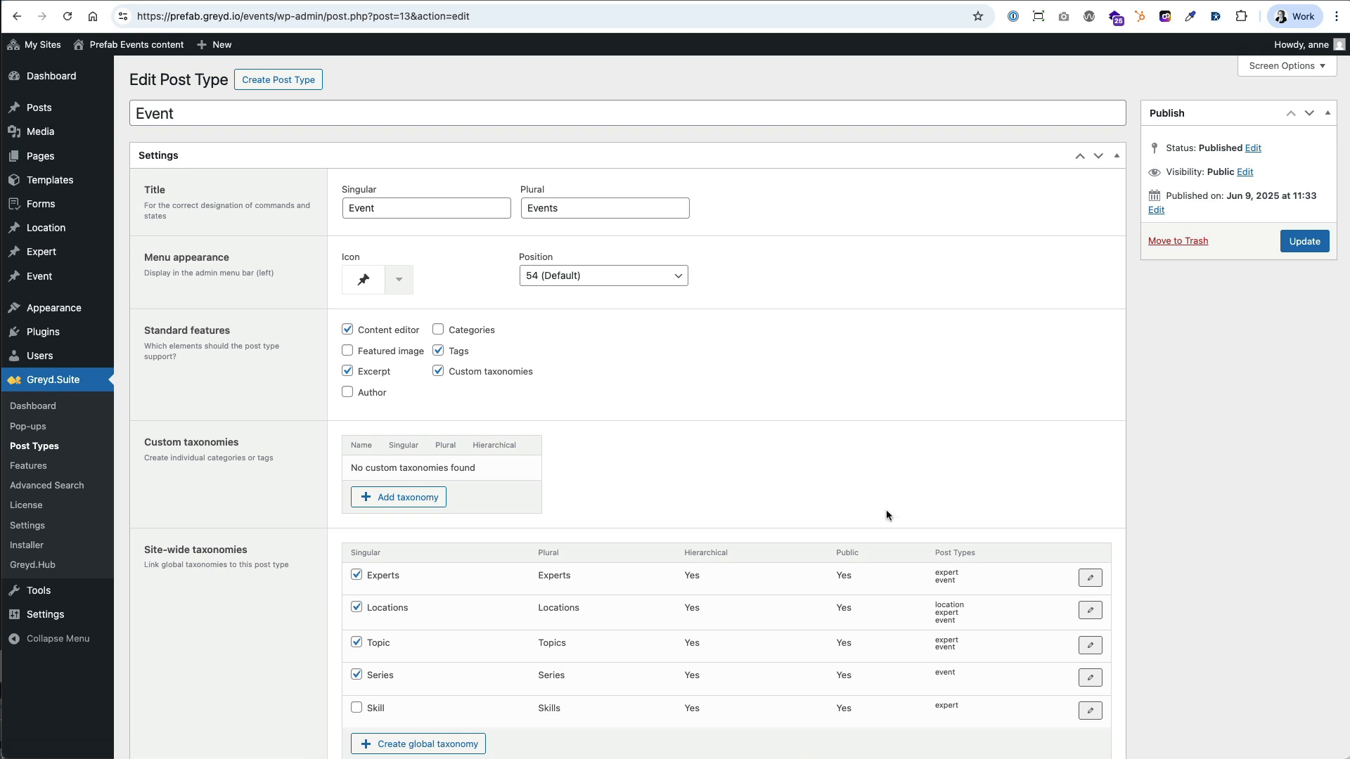
{"action": "scroll", "coordinate": [886, 515], "scroll_direction": "down", "scroll_amount": 3}
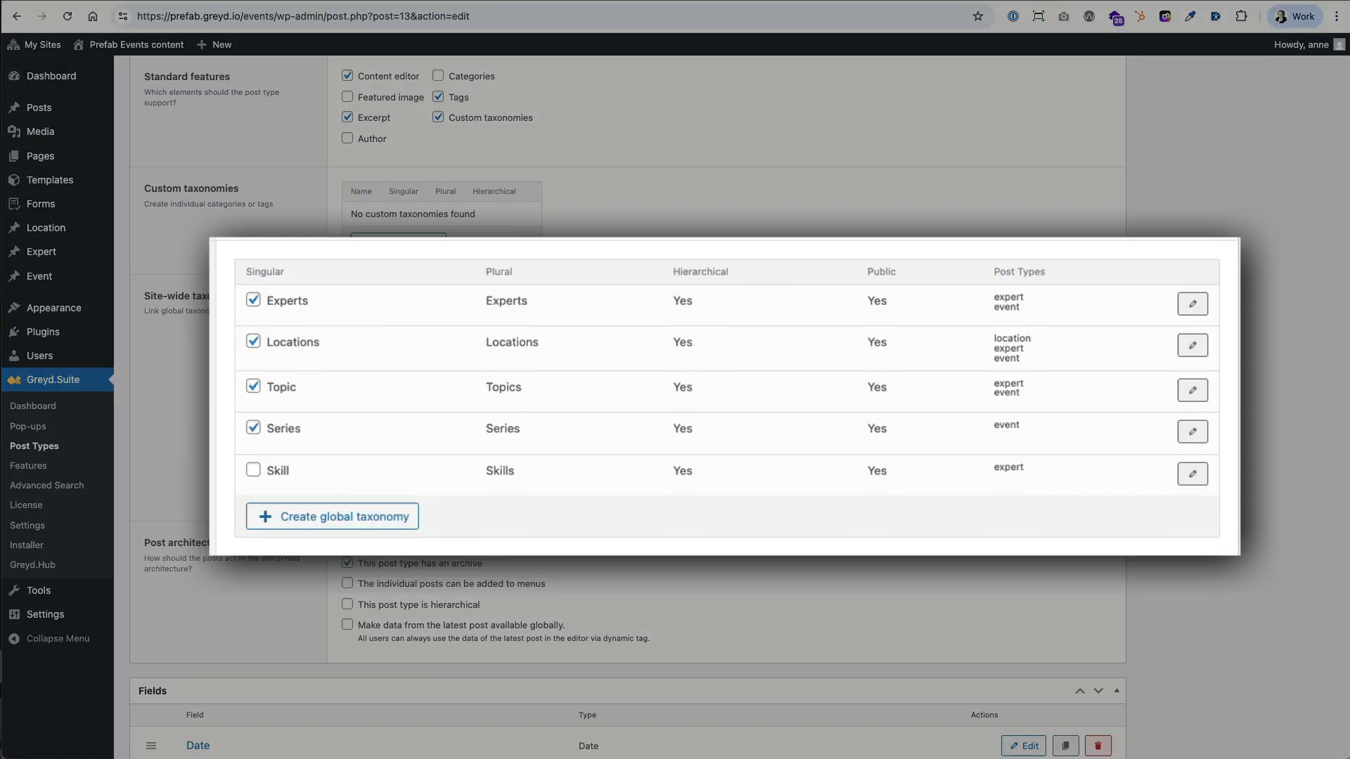
{"action": "scroll", "coordinate": [301, 468], "scroll_direction": "down", "scroll_amount": 5}
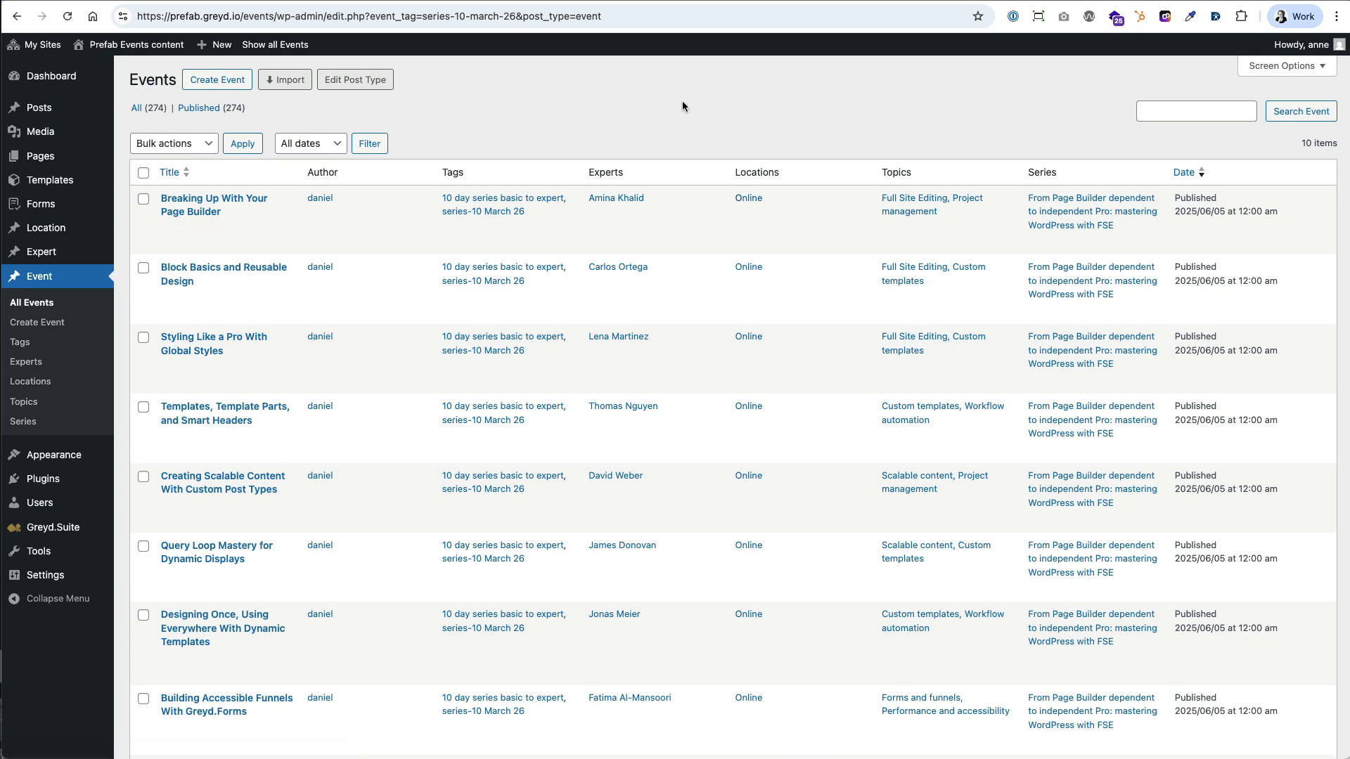
Switch to the front-end Locations page and open the courses at the Madrid location.
{"action": "left_click", "coordinate": [779, 3]}
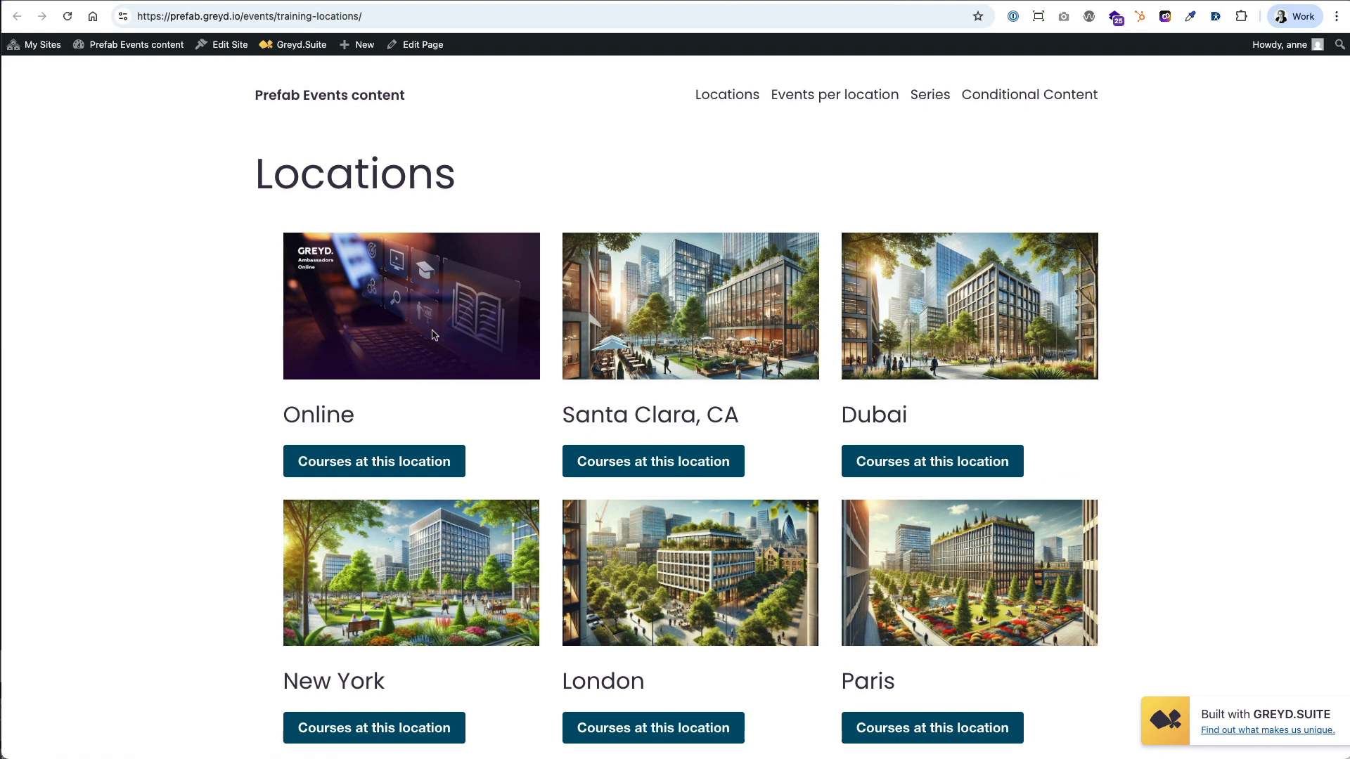
{"action": "scroll", "coordinate": [529, 358], "scroll_direction": "down", "scroll_amount": 5}
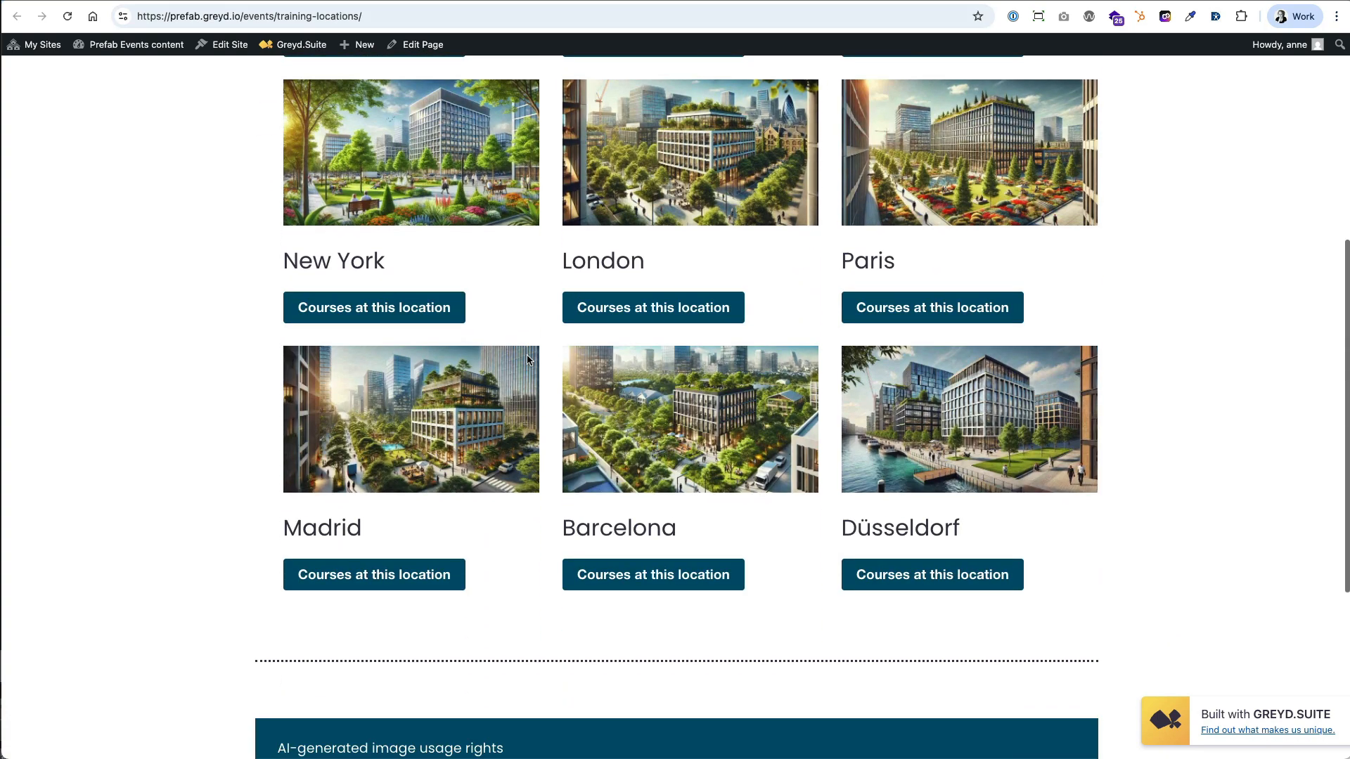
{"action": "left_click", "coordinate": [380, 575]}
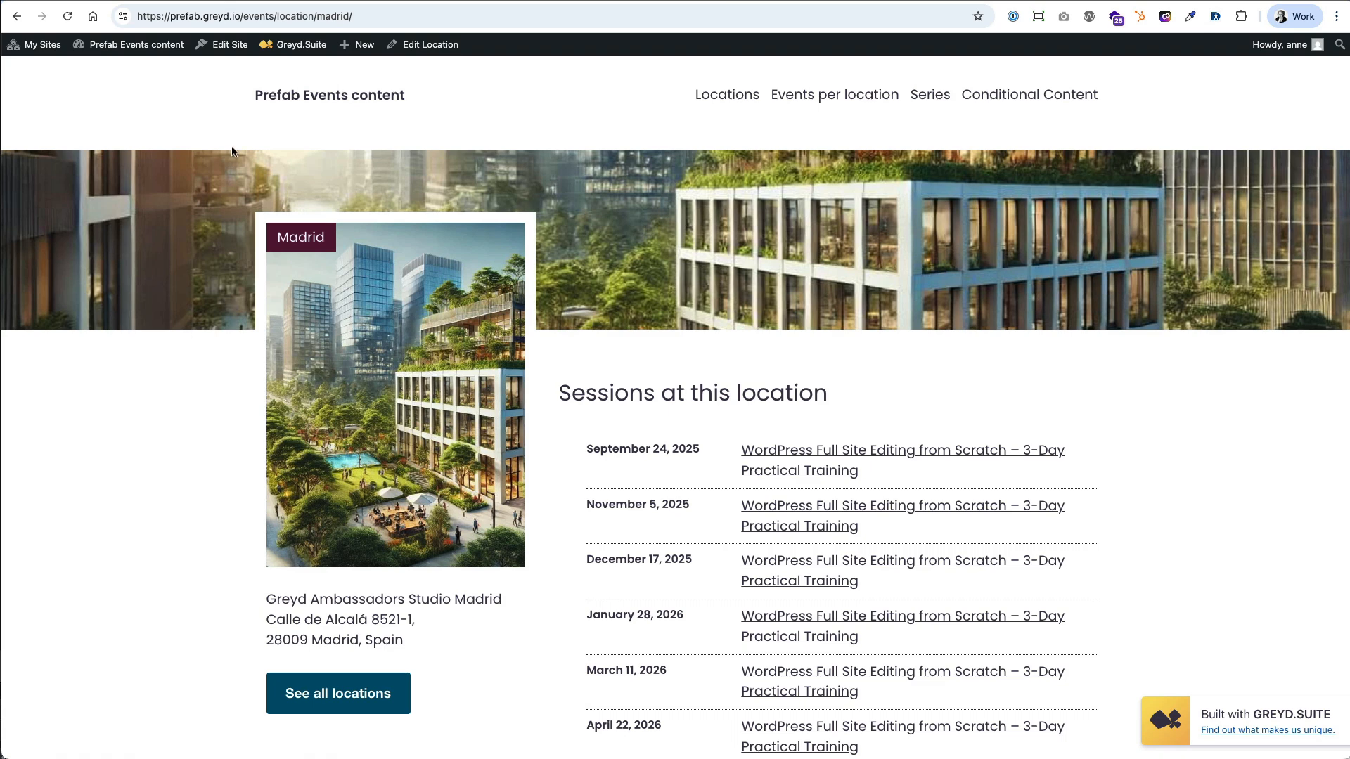
Open the Madrid location in the editor and inspect its assigned Locations taxonomy term.
{"action": "left_click", "coordinate": [422, 47]}
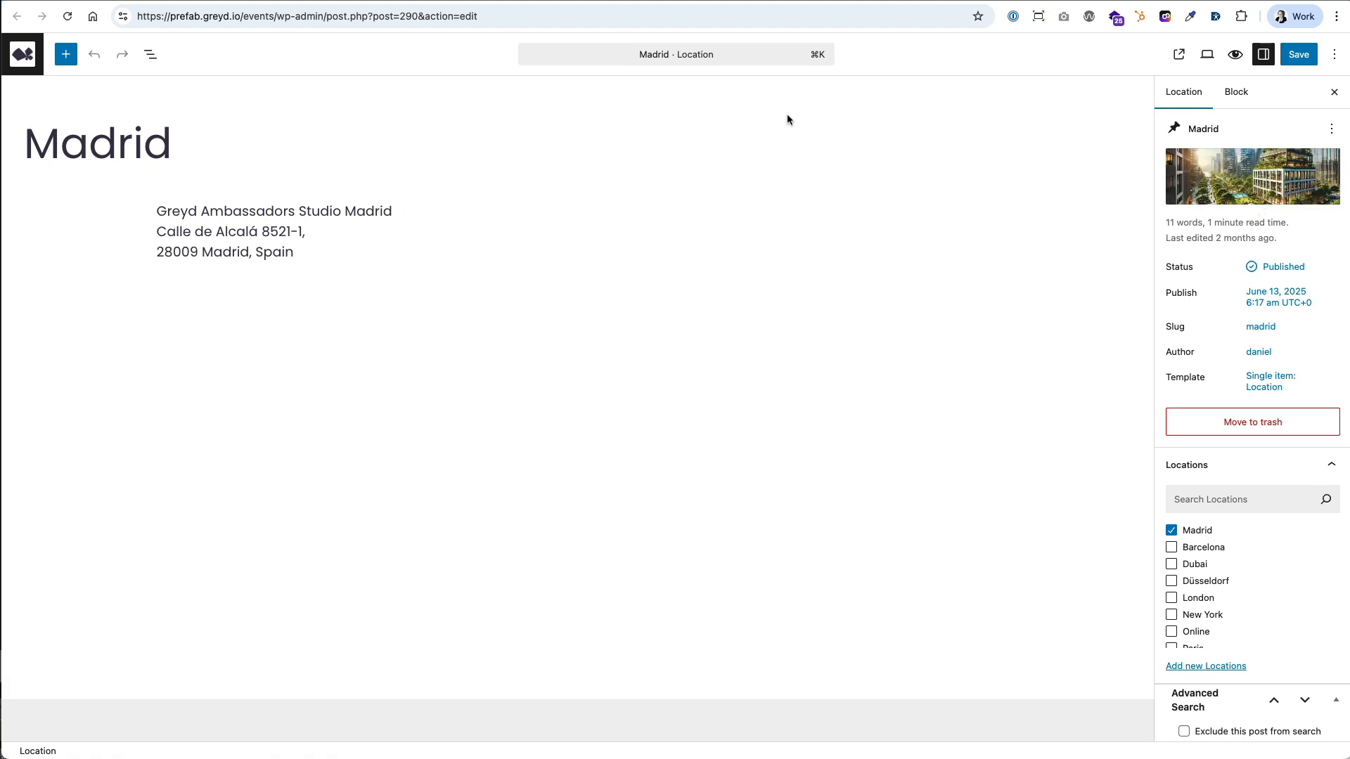
{"action": "left_click", "coordinate": [837, 1]}
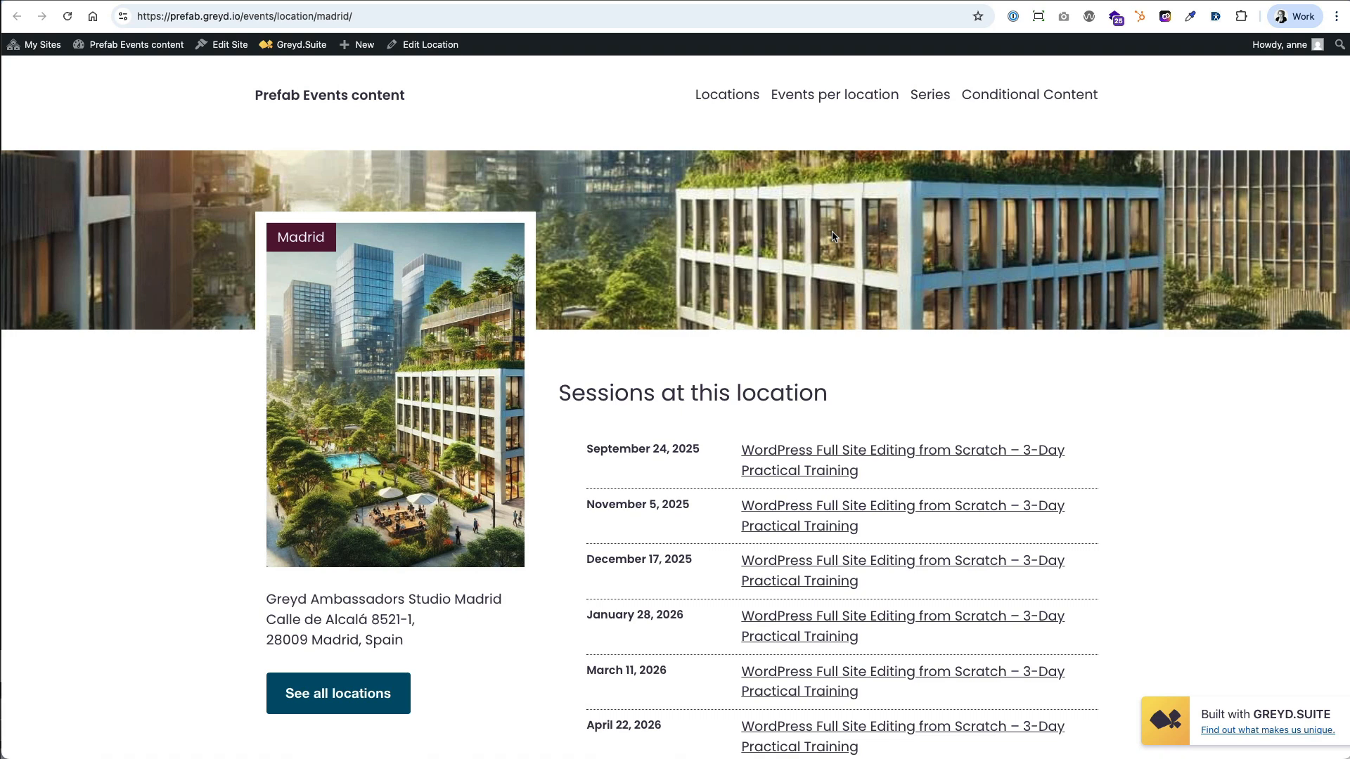
{"action": "left_click", "coordinate": [223, 55]}
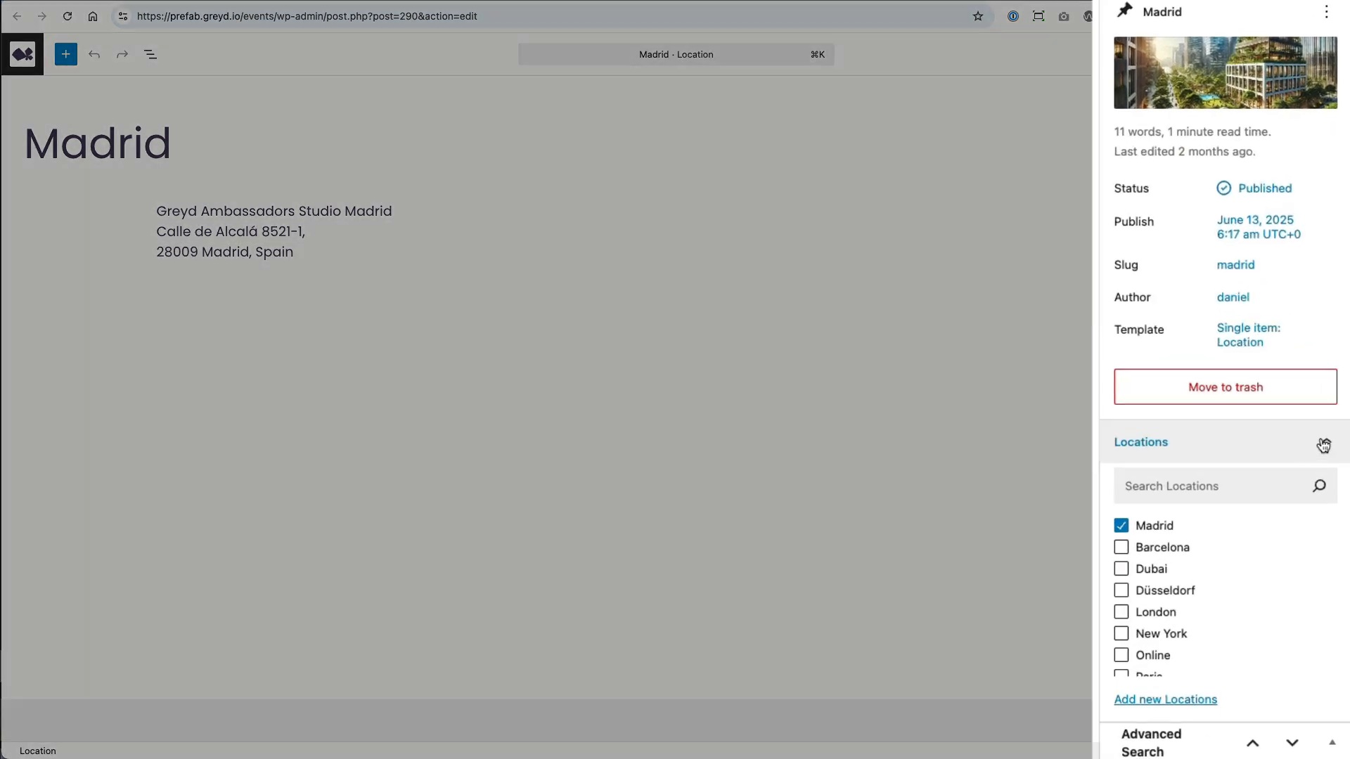
{"action": "left_click", "coordinate": [1331, 464]}
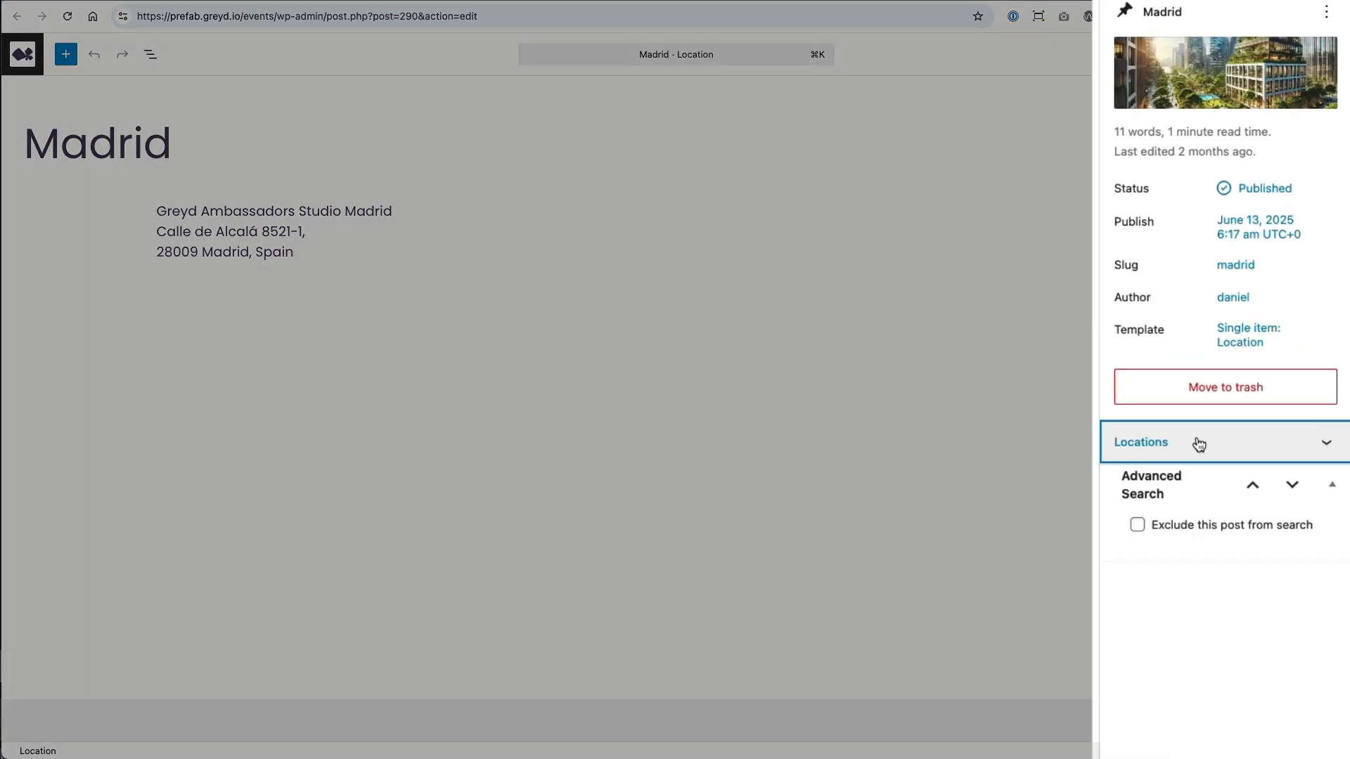
{"action": "left_click", "coordinate": [1320, 443]}
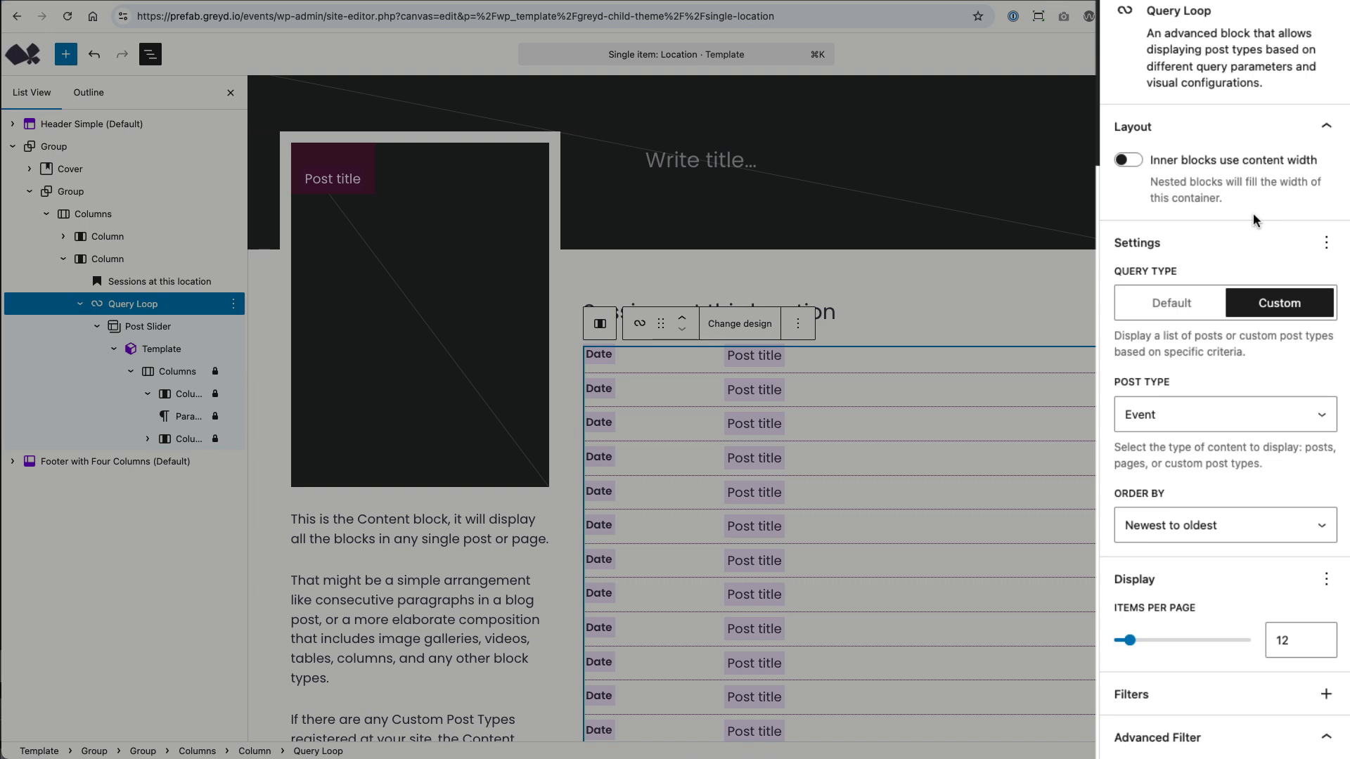
Examine the Query Loop's post type, items per page and Filter by taxonomy settings in the Single item: Location template.
{"action": "scroll", "coordinate": [1253, 213], "scroll_direction": "down", "scroll_amount": 3}
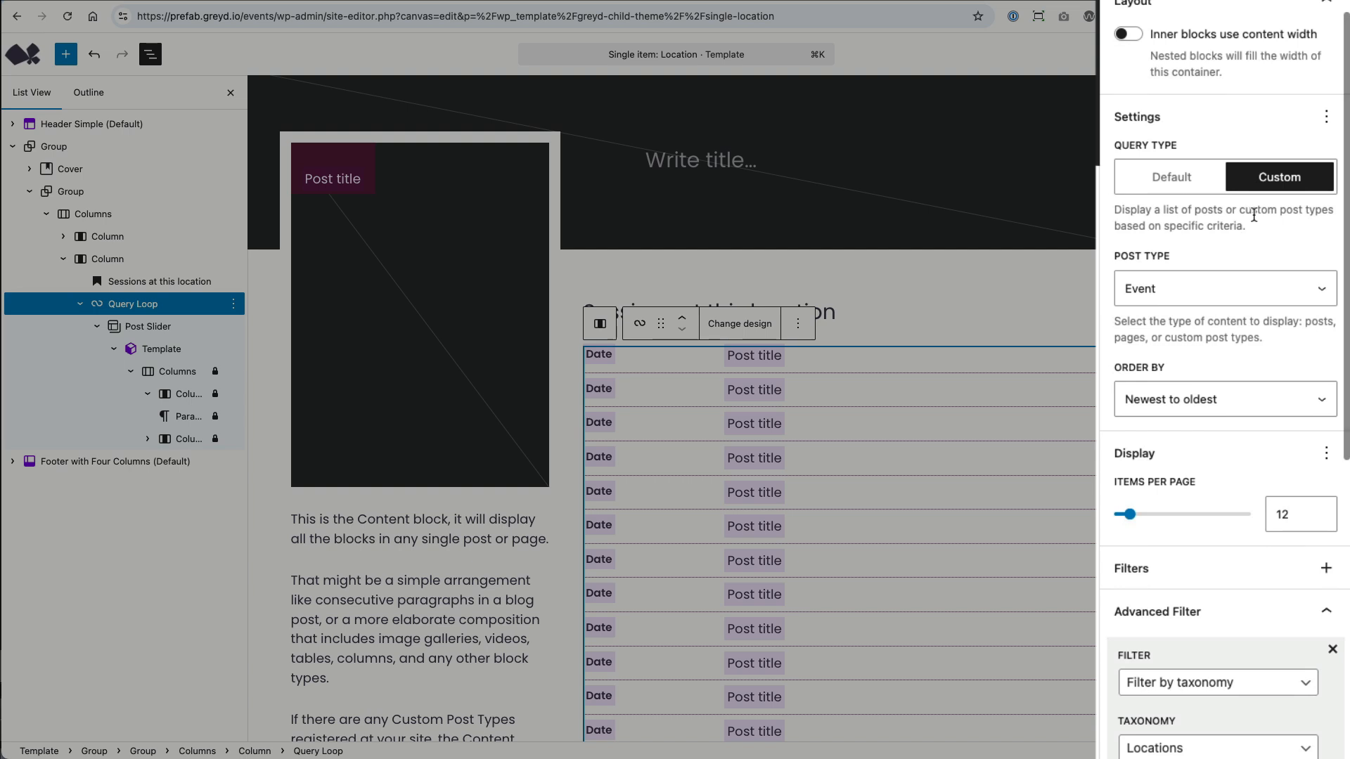
{"action": "scroll", "coordinate": [1254, 215], "scroll_direction": "down", "scroll_amount": 3}
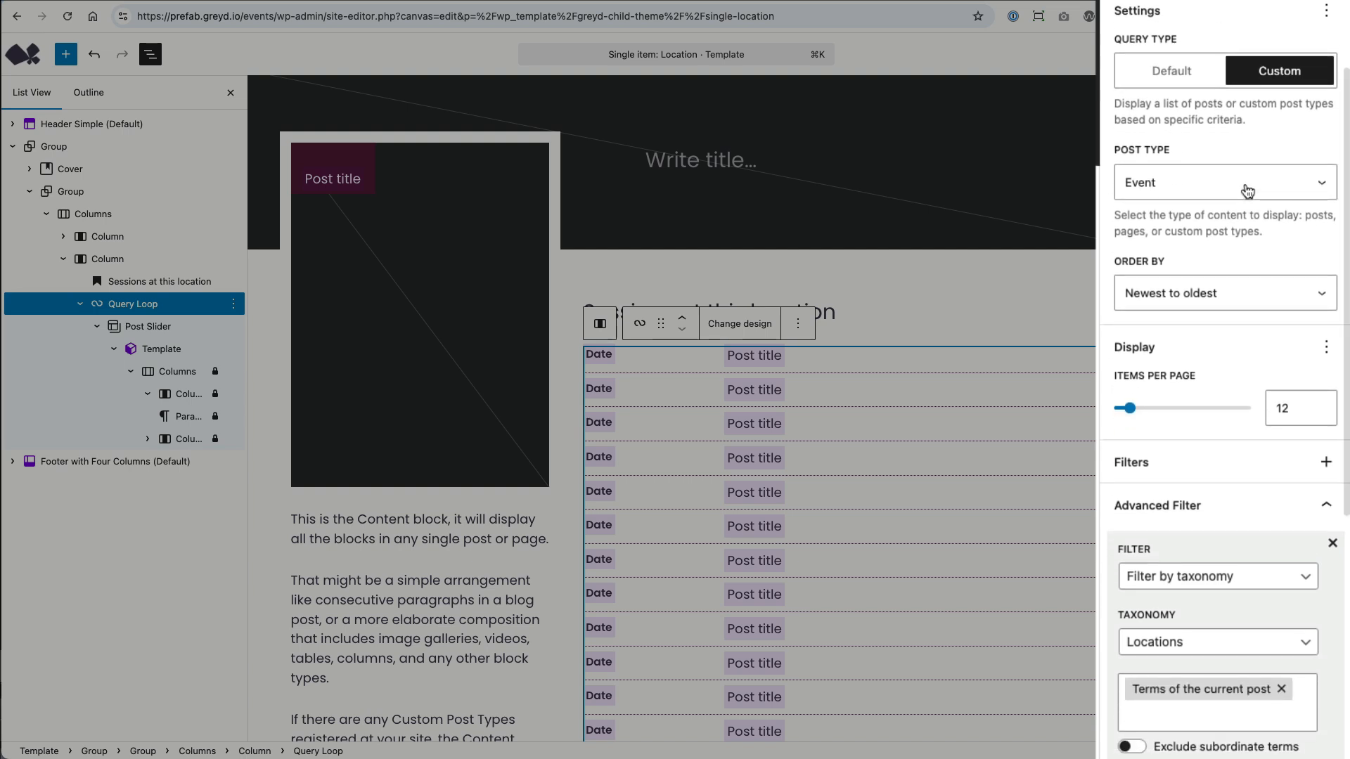
{"action": "scroll", "coordinate": [1248, 191], "scroll_direction": "down", "scroll_amount": 8}
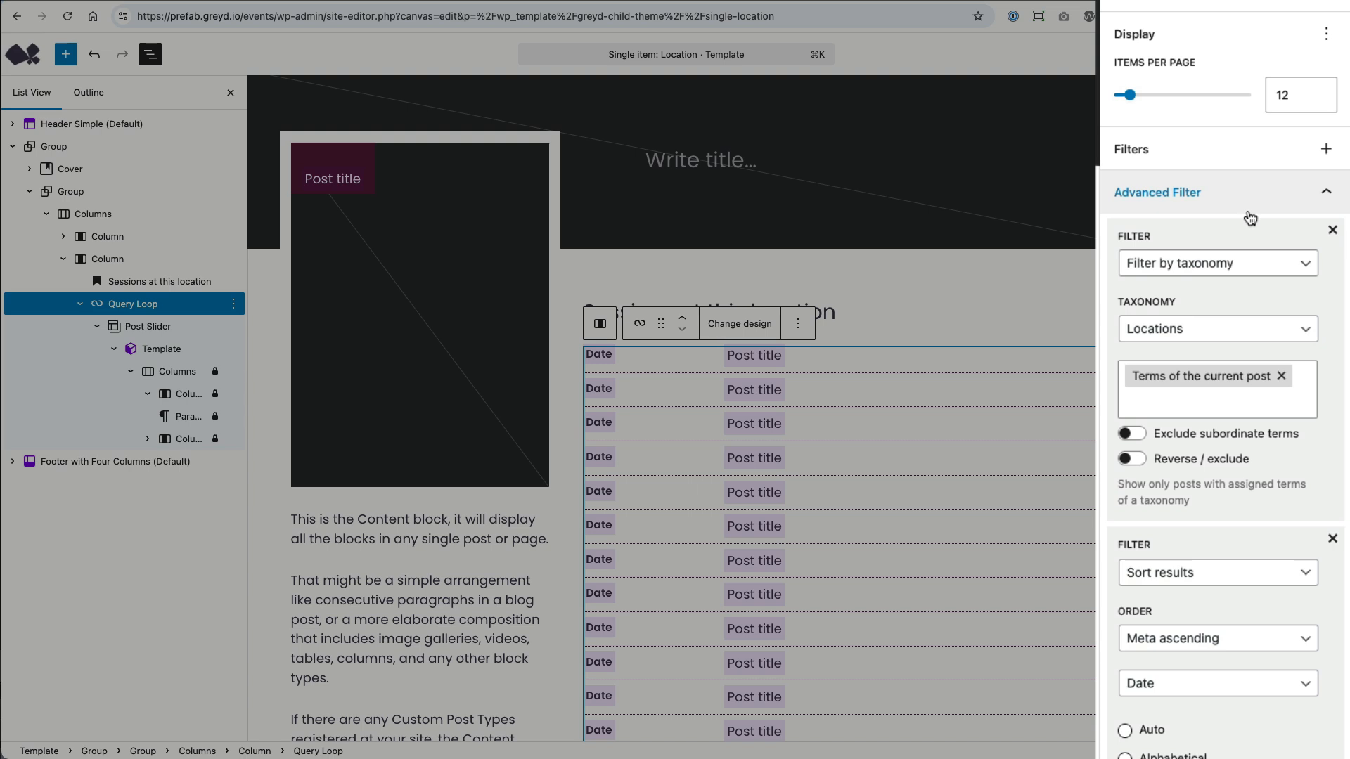
{"action": "left_click", "coordinate": [1282, 269]}
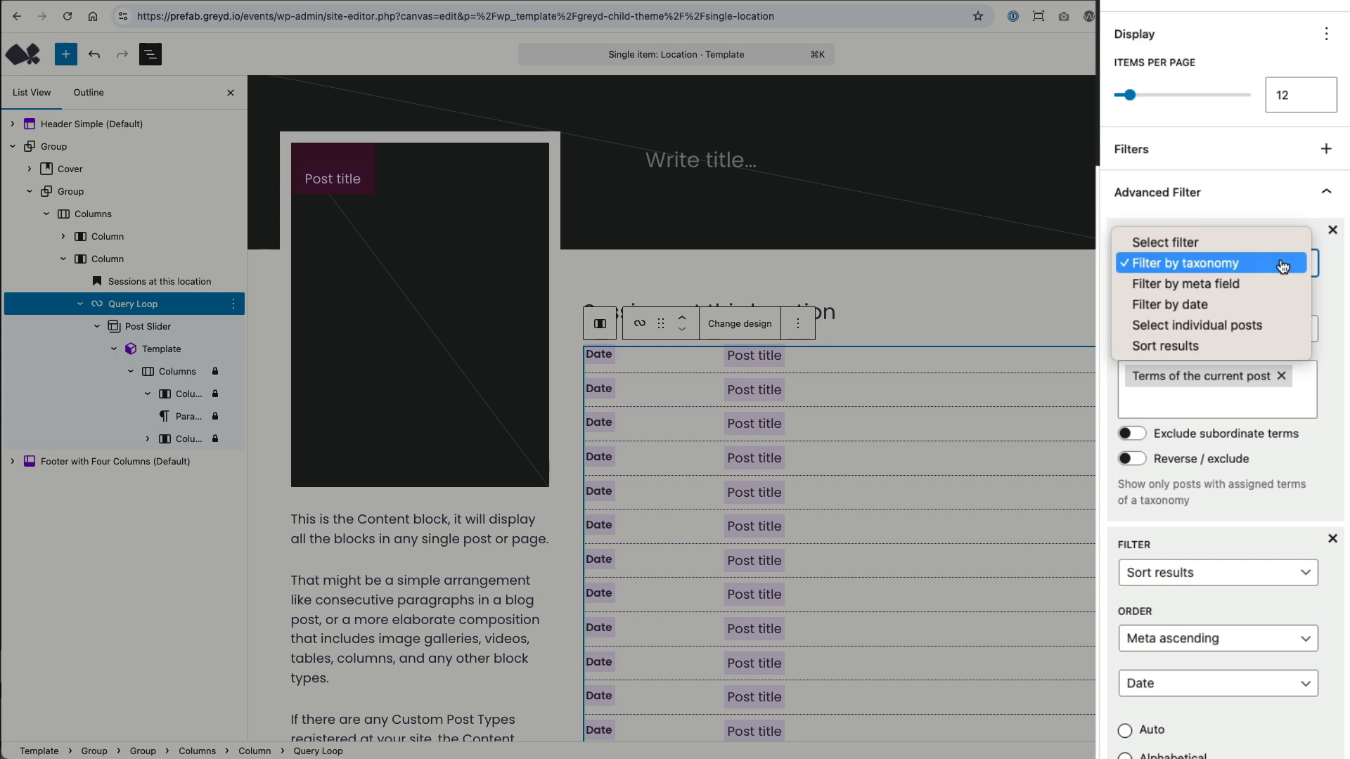
{"action": "left_click", "coordinate": [1281, 266]}
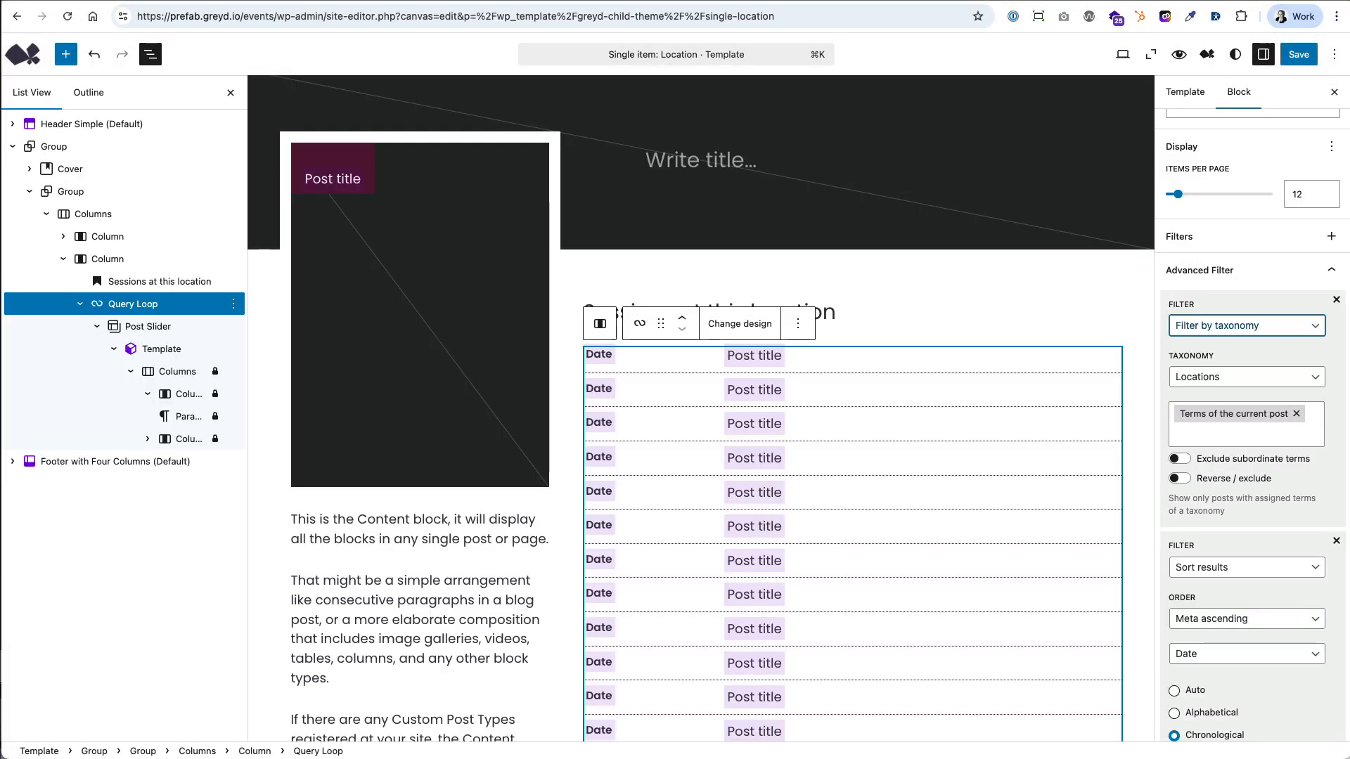
Inspect the Query Loop's Sort results filter, checking the available filter types, sort orders and meta fields.
{"action": "scroll", "coordinate": [1221, 420], "scroll_direction": "down", "scroll_amount": 5}
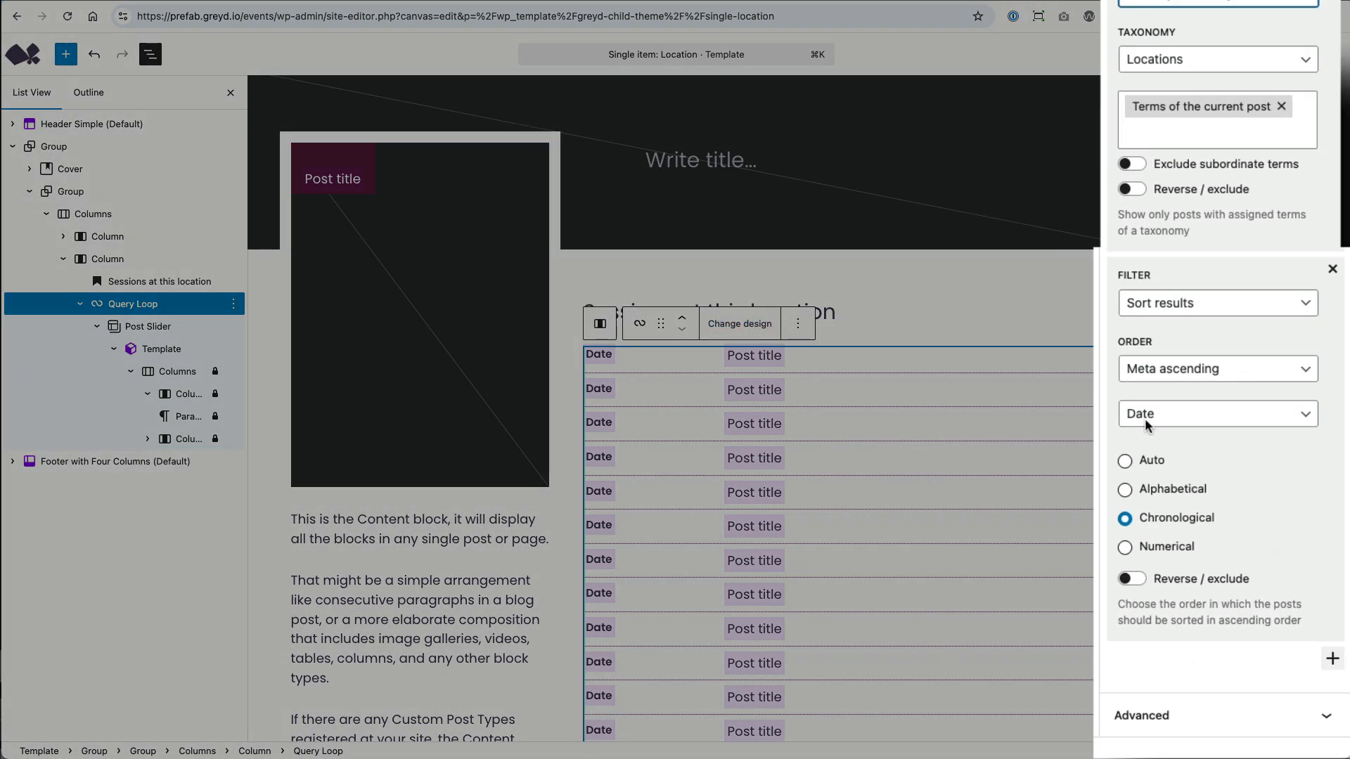
{"action": "left_click", "coordinate": [1224, 303]}
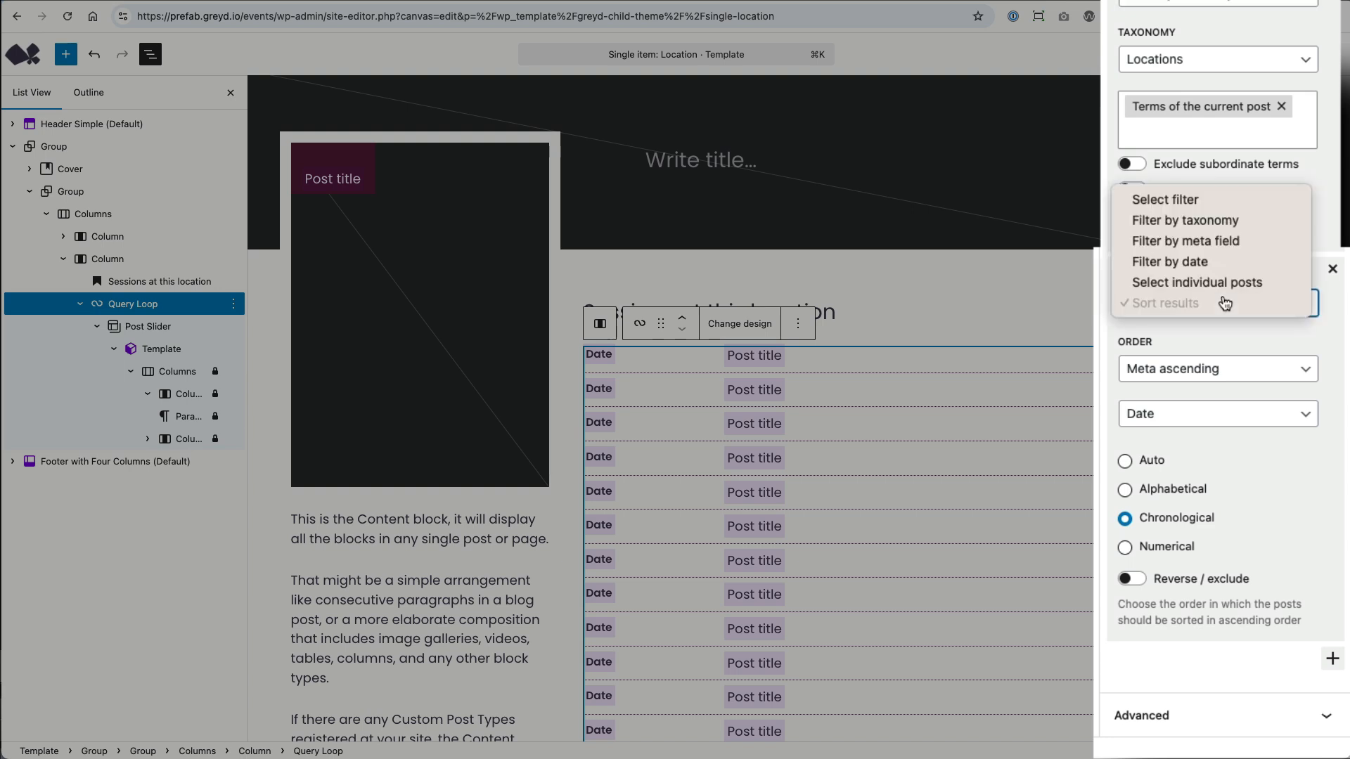
{"action": "left_click", "coordinate": [1260, 352]}
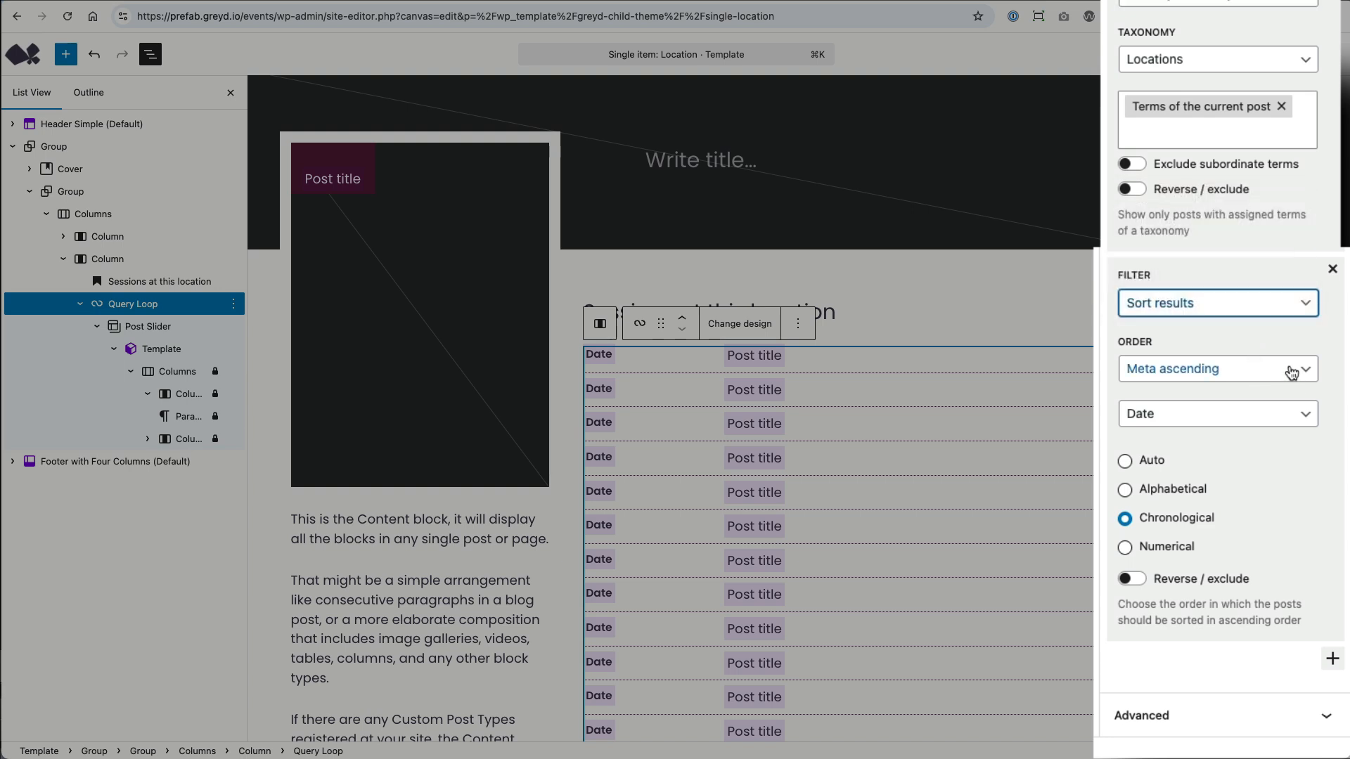
{"action": "left_click", "coordinate": [1292, 373]}
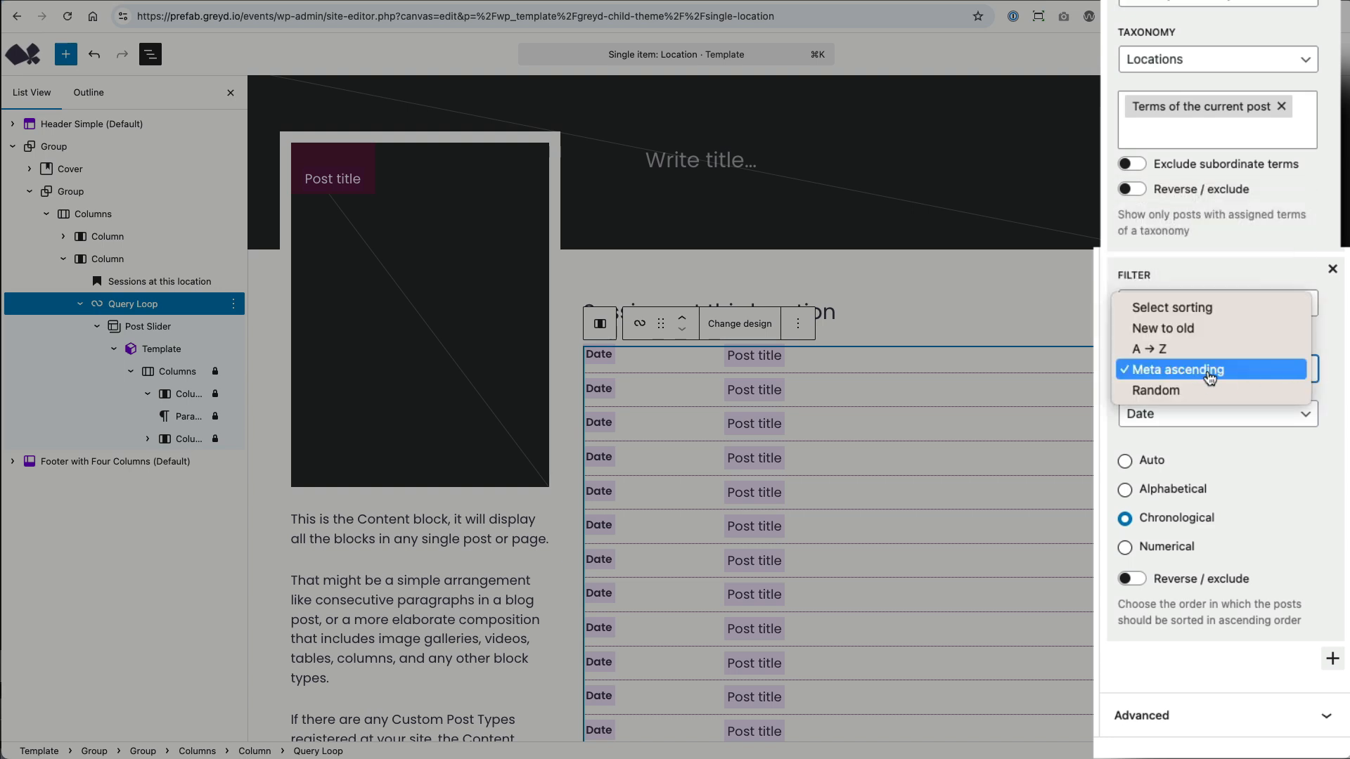
{"action": "left_click", "coordinate": [1209, 378]}
{"action": "left_click", "coordinate": [1218, 414]}
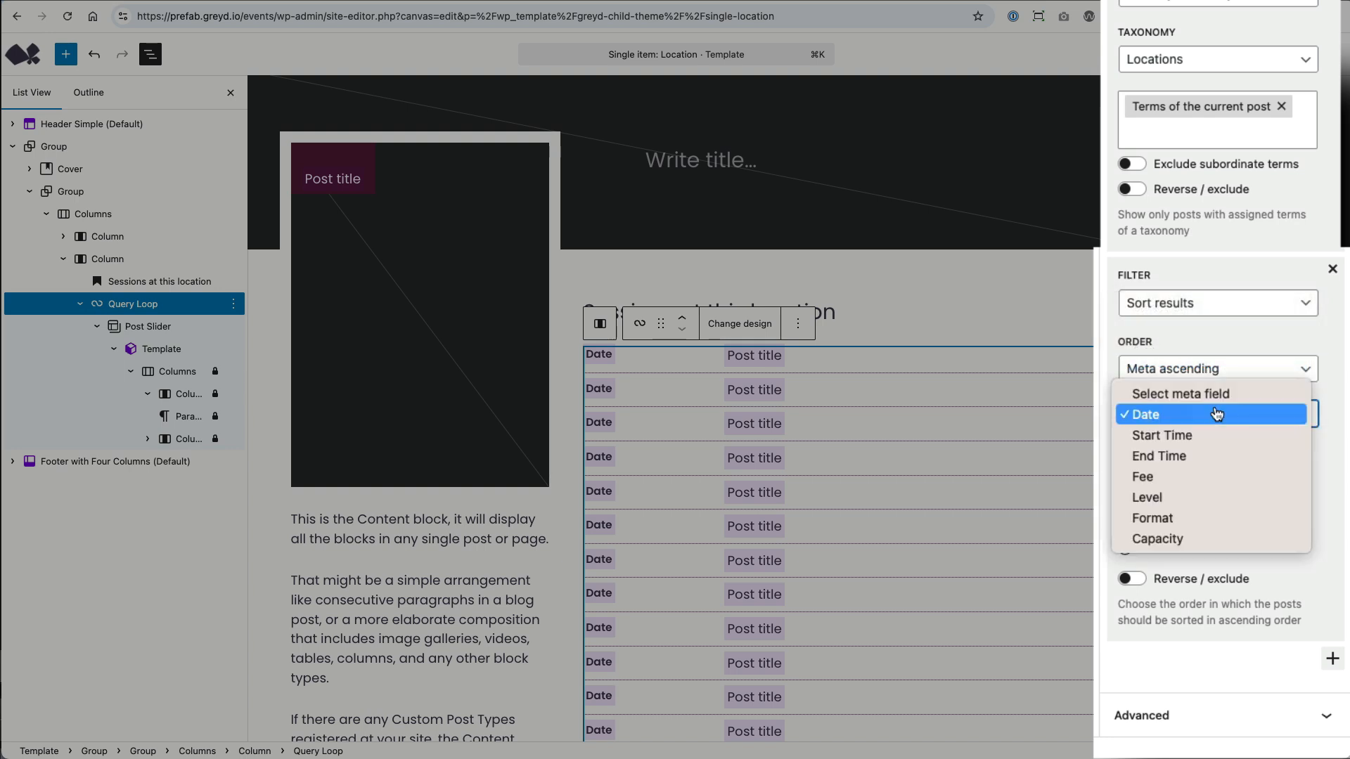
{"action": "left_click", "coordinate": [1329, 464]}
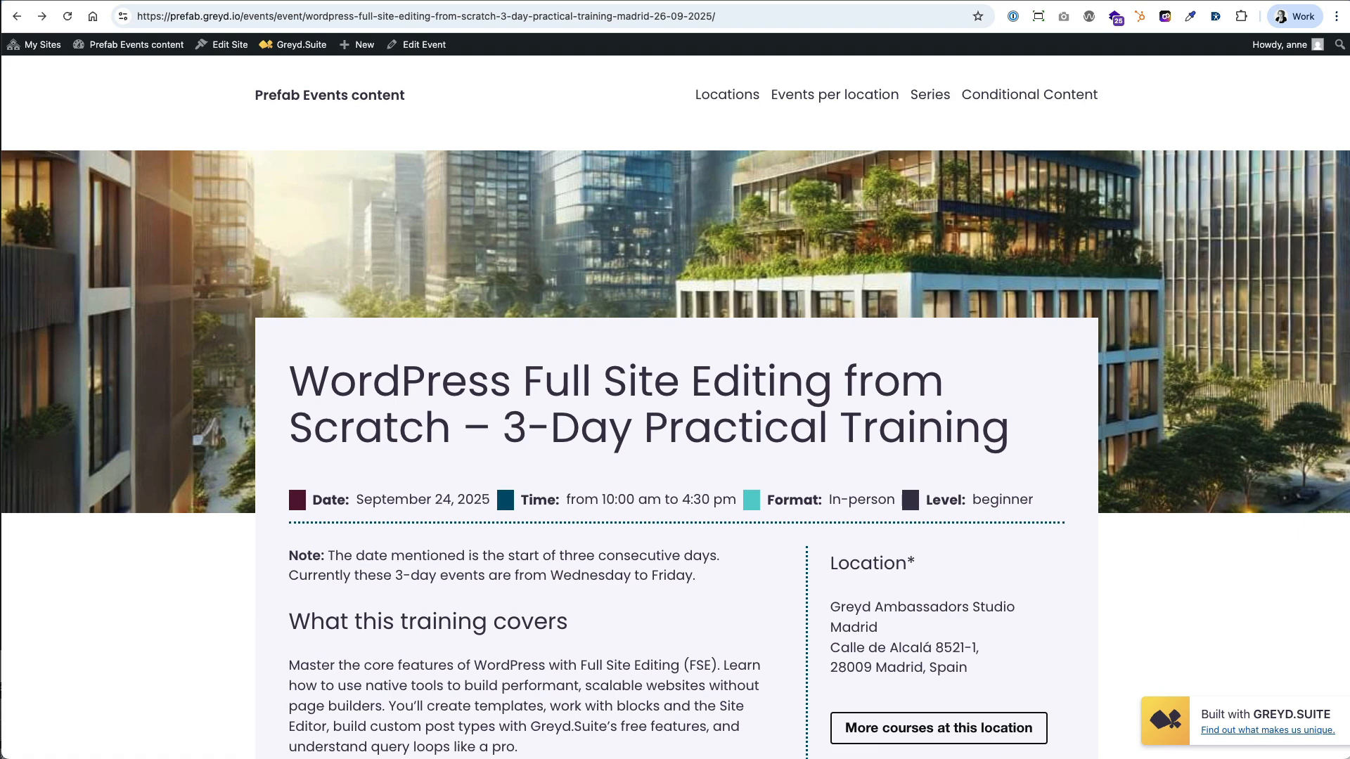
Open the Single item: Event template from the Madrid 3-day training page, and review the training event's content in the editor.
{"action": "left_click", "coordinate": [232, 45]}
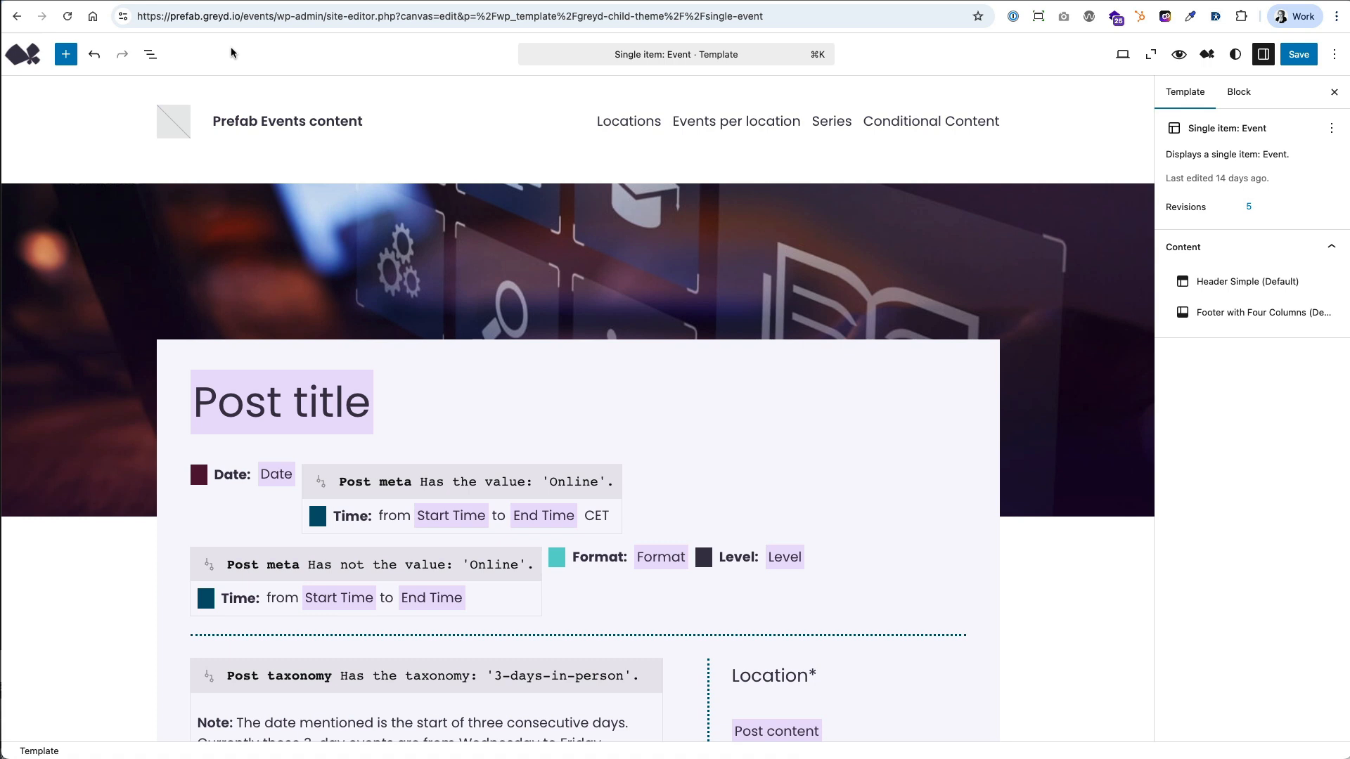
{"action": "left_click", "coordinate": [107, 406]}
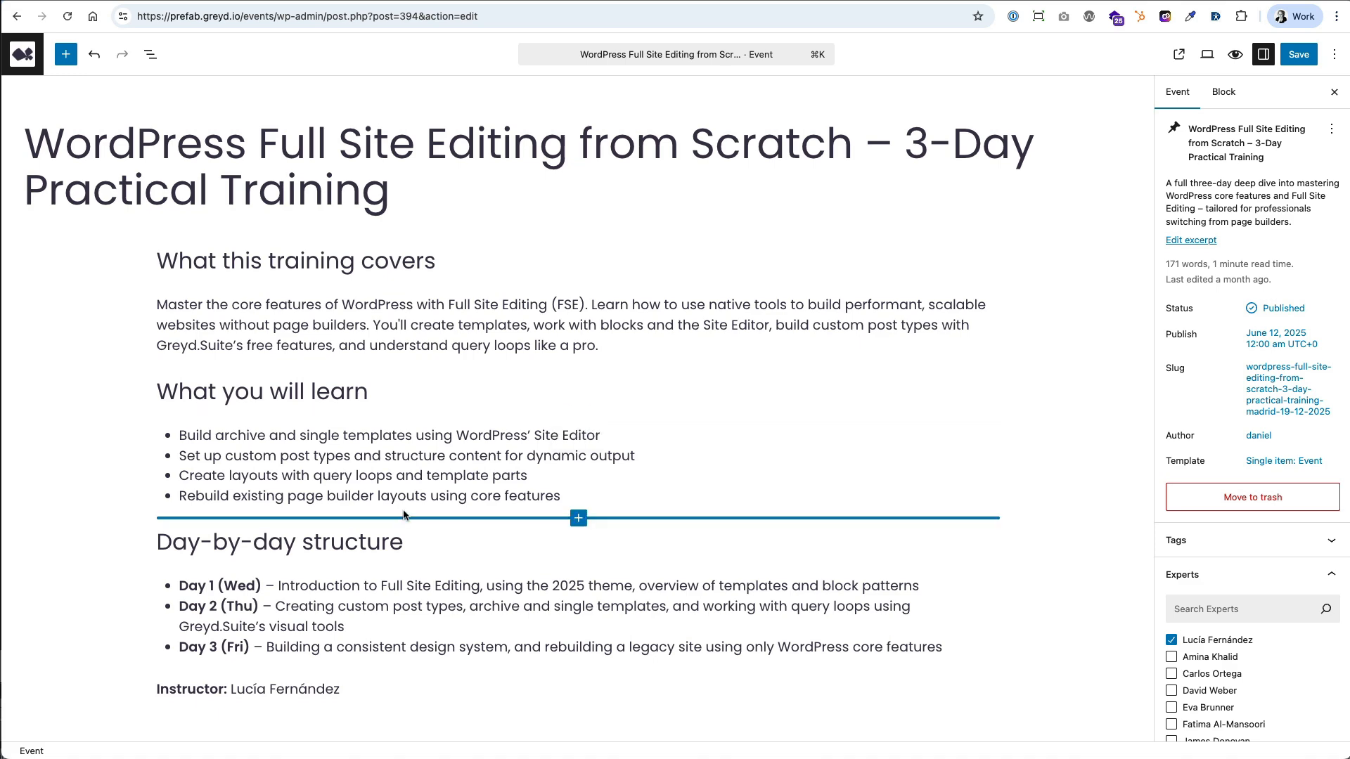
{"action": "scroll", "coordinate": [560, 521], "scroll_direction": "down", "scroll_amount": 3}
{"action": "scroll", "coordinate": [897, 600], "scroll_direction": "down", "scroll_amount": 8}
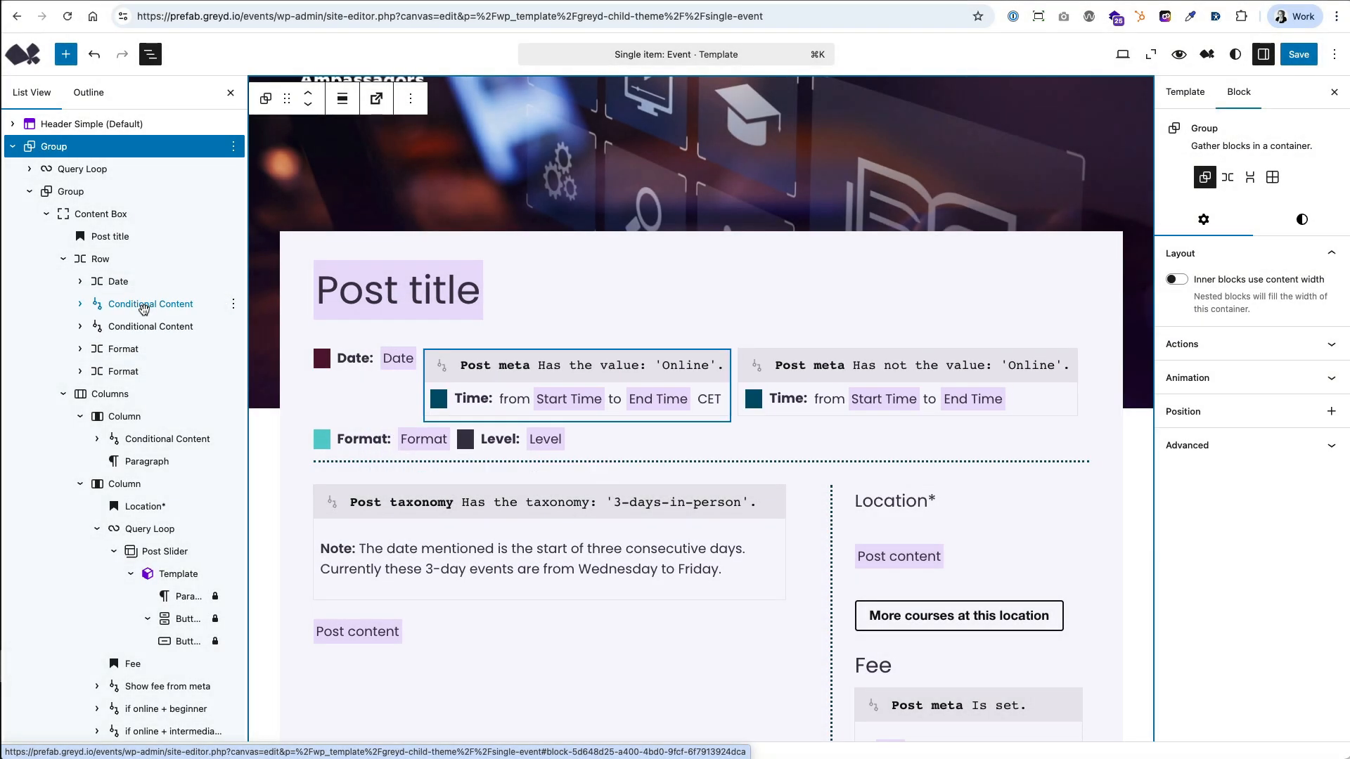
Inspect the Format conditions on both Conditional Content blocks that show the event time, including the post type options.
{"action": "left_click", "coordinate": [143, 307]}
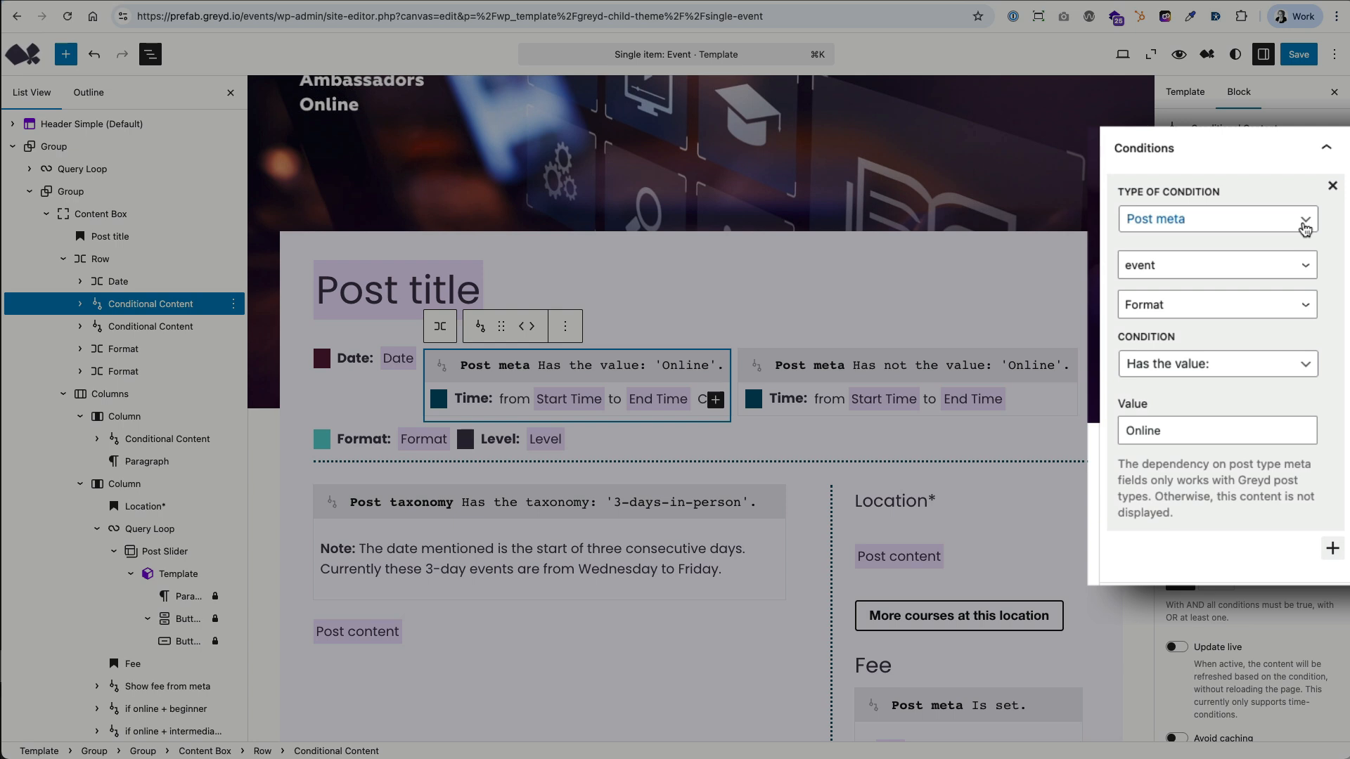
{"action": "left_click", "coordinate": [1297, 273]}
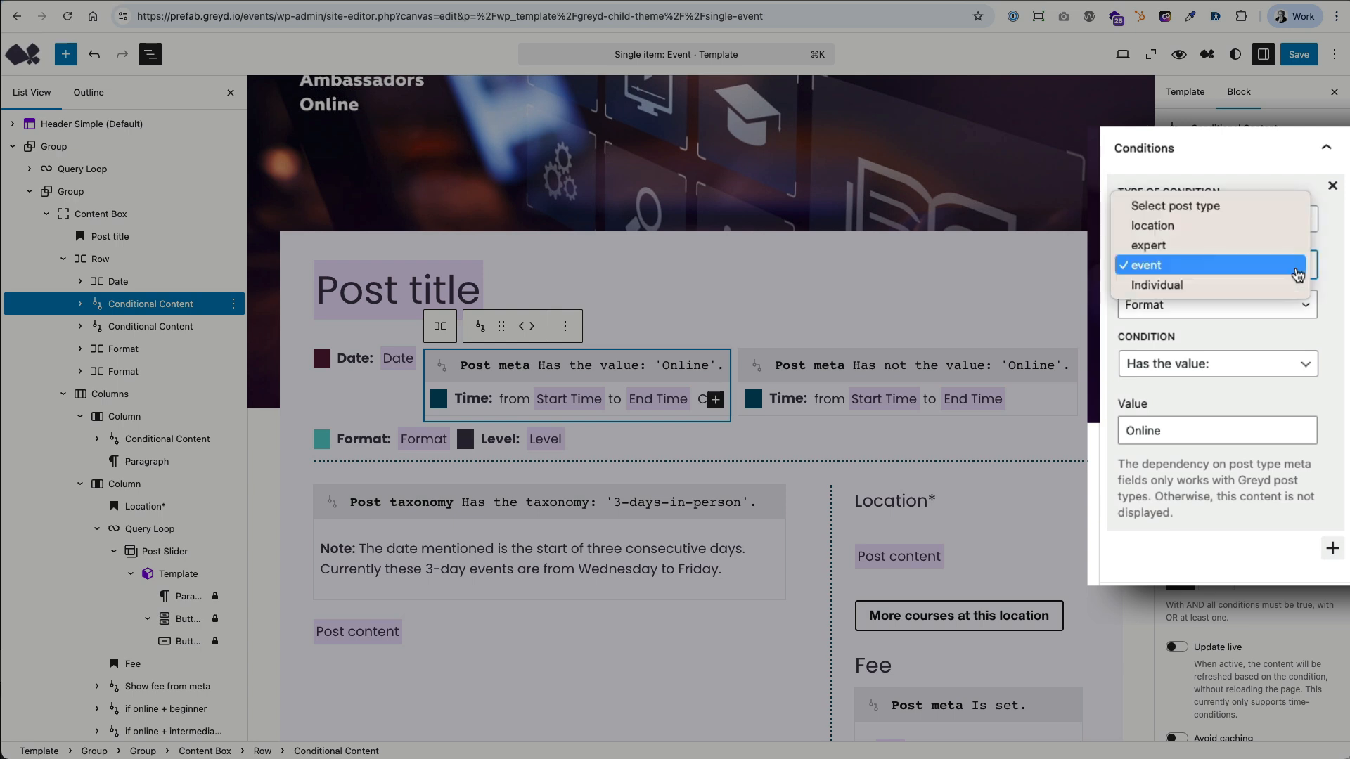
{"action": "left_click", "coordinate": [1336, 262]}
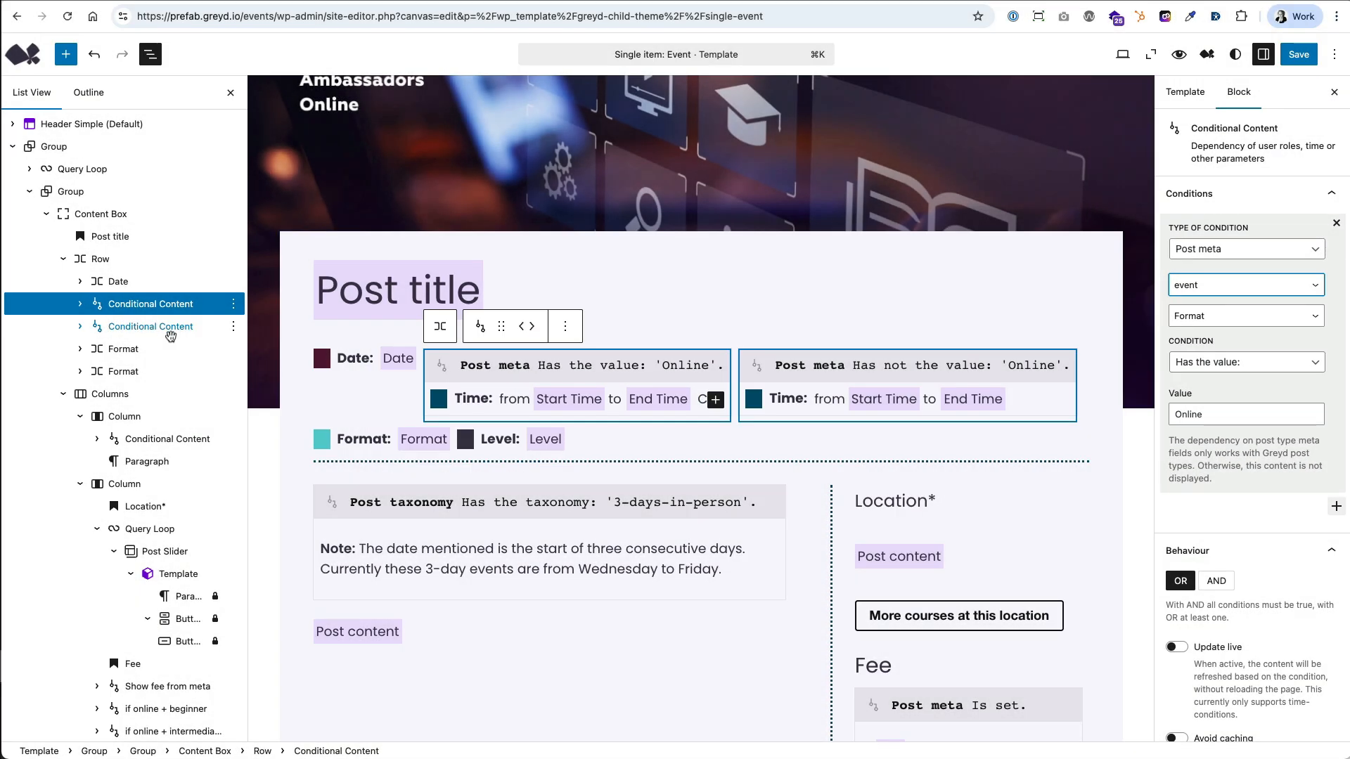
{"action": "left_click", "coordinate": [167, 333]}
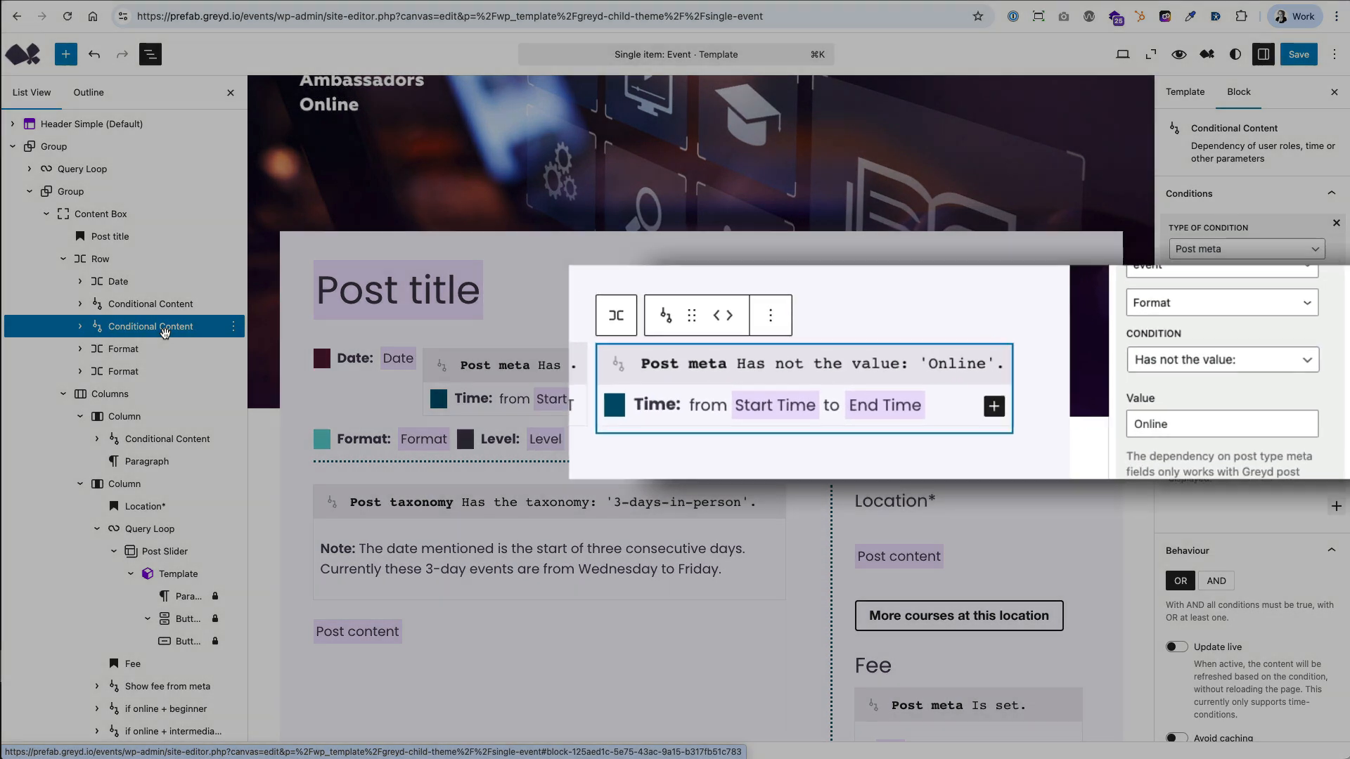
Examine the Post taxonomy condition on the three-day event note and highlight its help text about archive templates.
{"action": "left_click", "coordinate": [168, 439]}
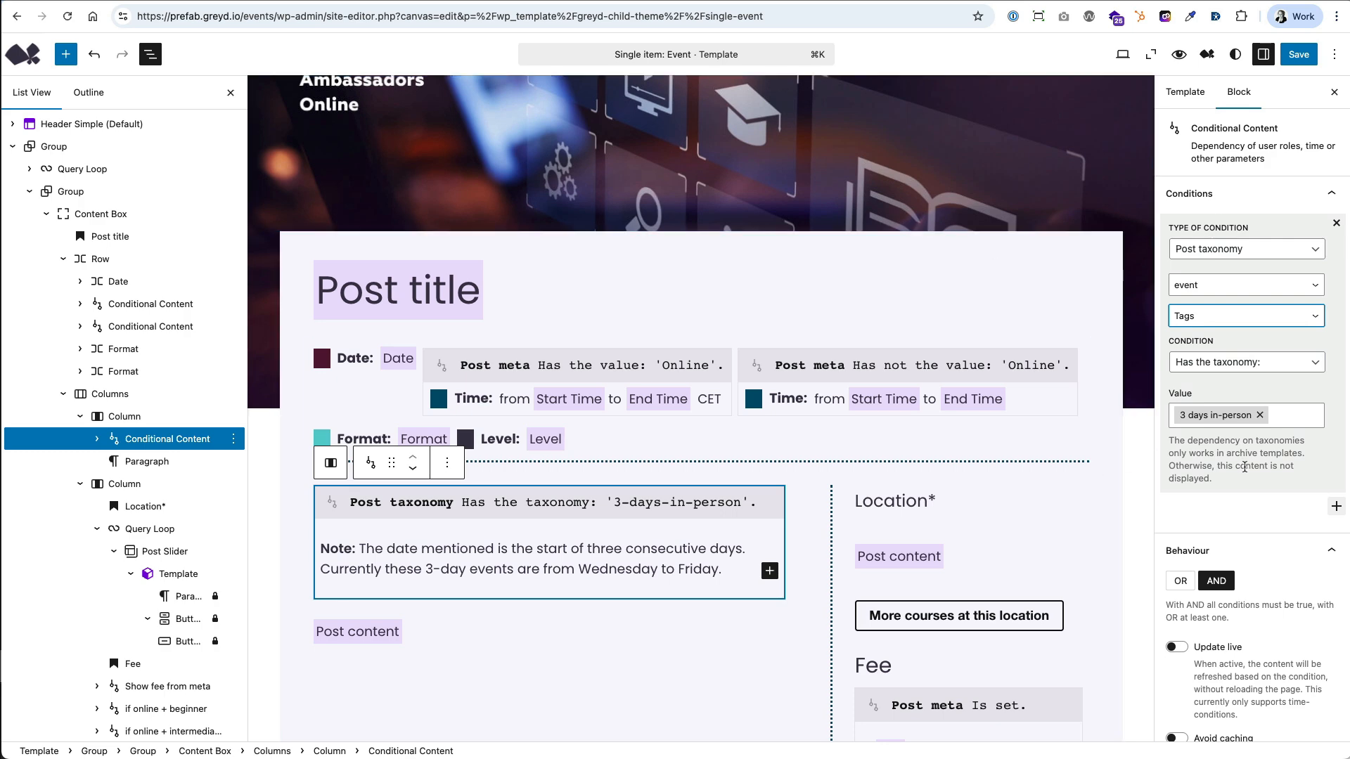
{"action": "left_click_drag", "start_coordinate": [1171, 441], "coordinate": [1245, 485]}
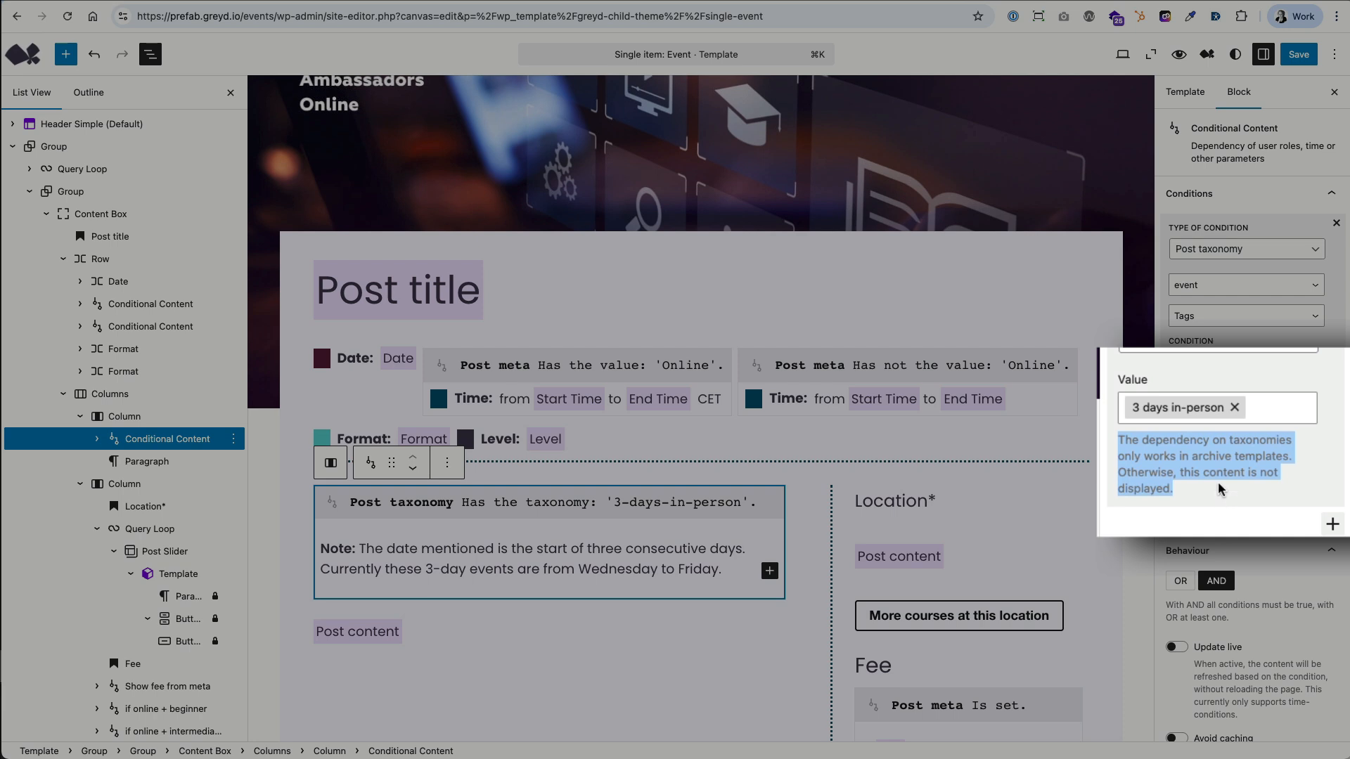
{"action": "left_click", "coordinate": [1218, 484]}
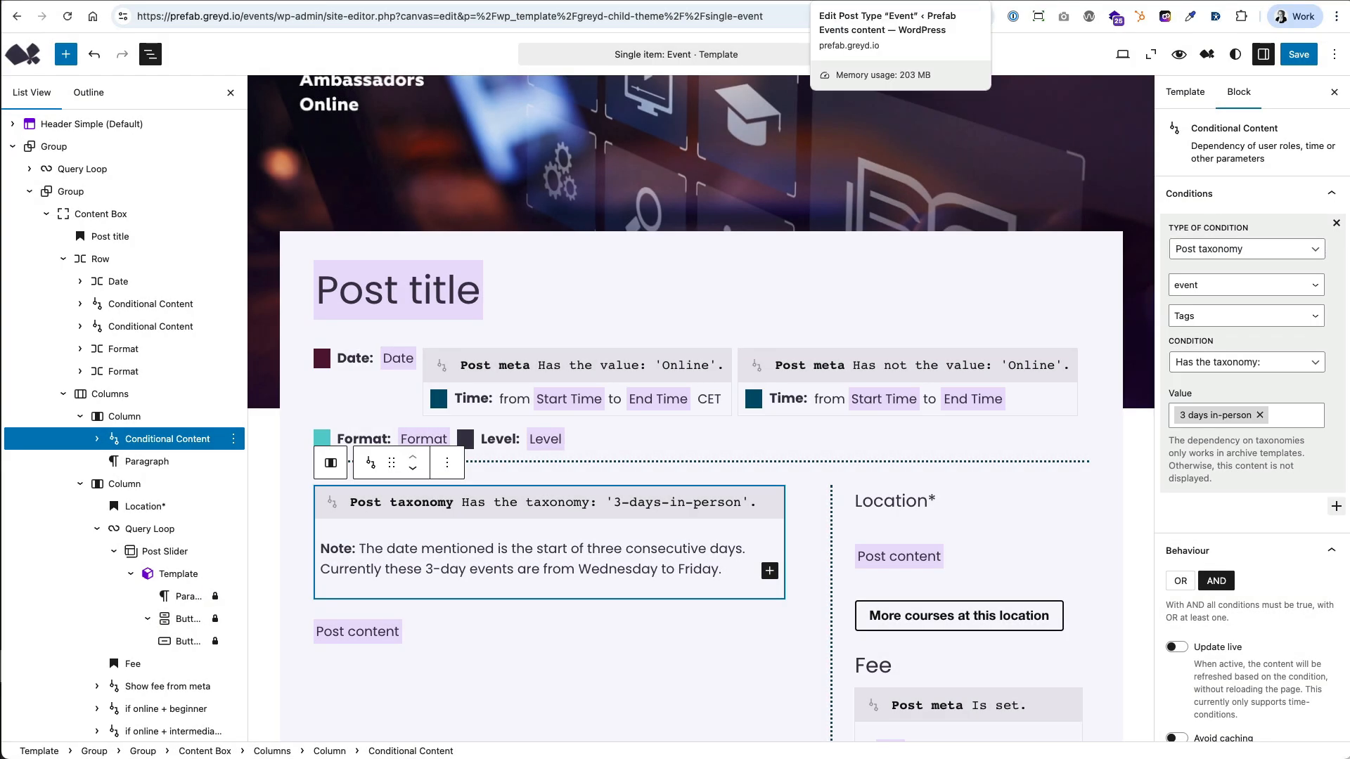
Check the taxonomies enabled in the Event post type settings, and view the taxonomy choices in the note's condition.
{"action": "left_click", "coordinate": [865, 1]}
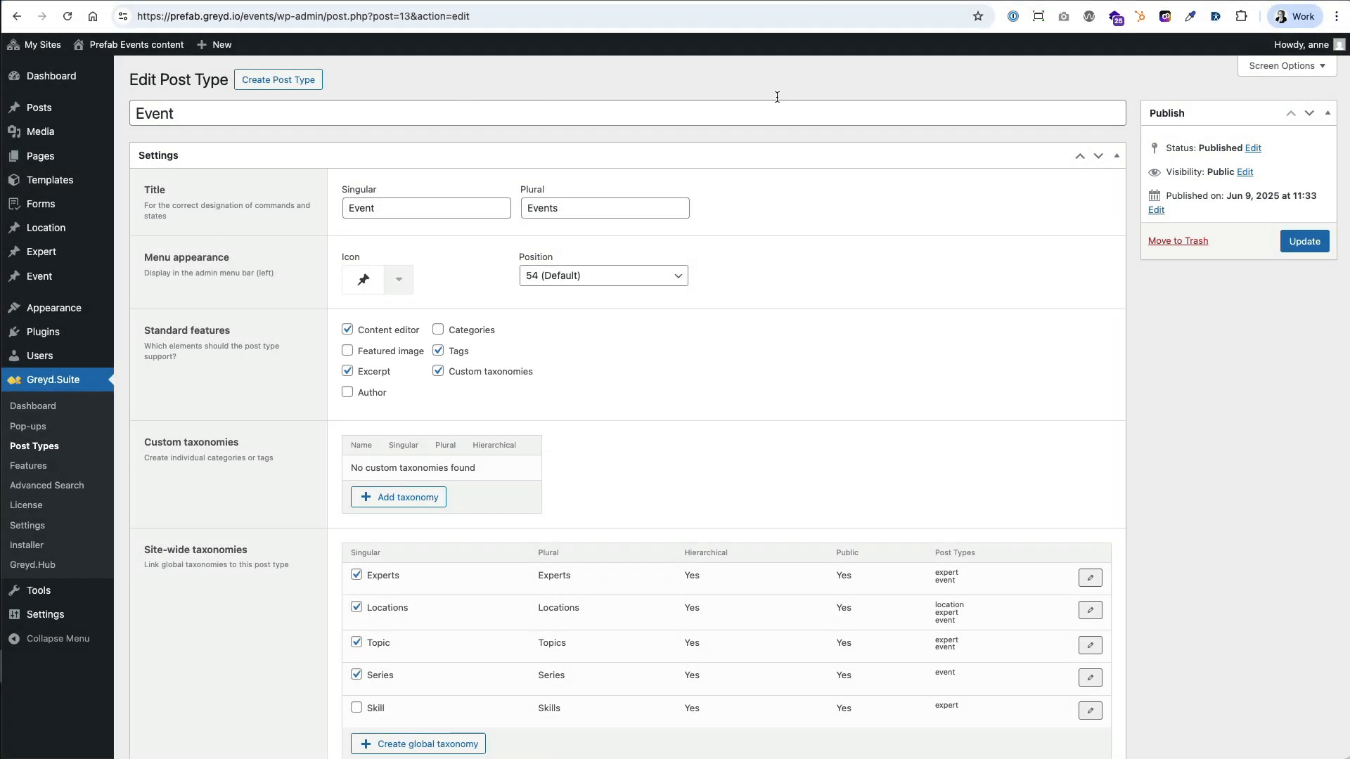
{"action": "left_click", "coordinate": [732, 1]}
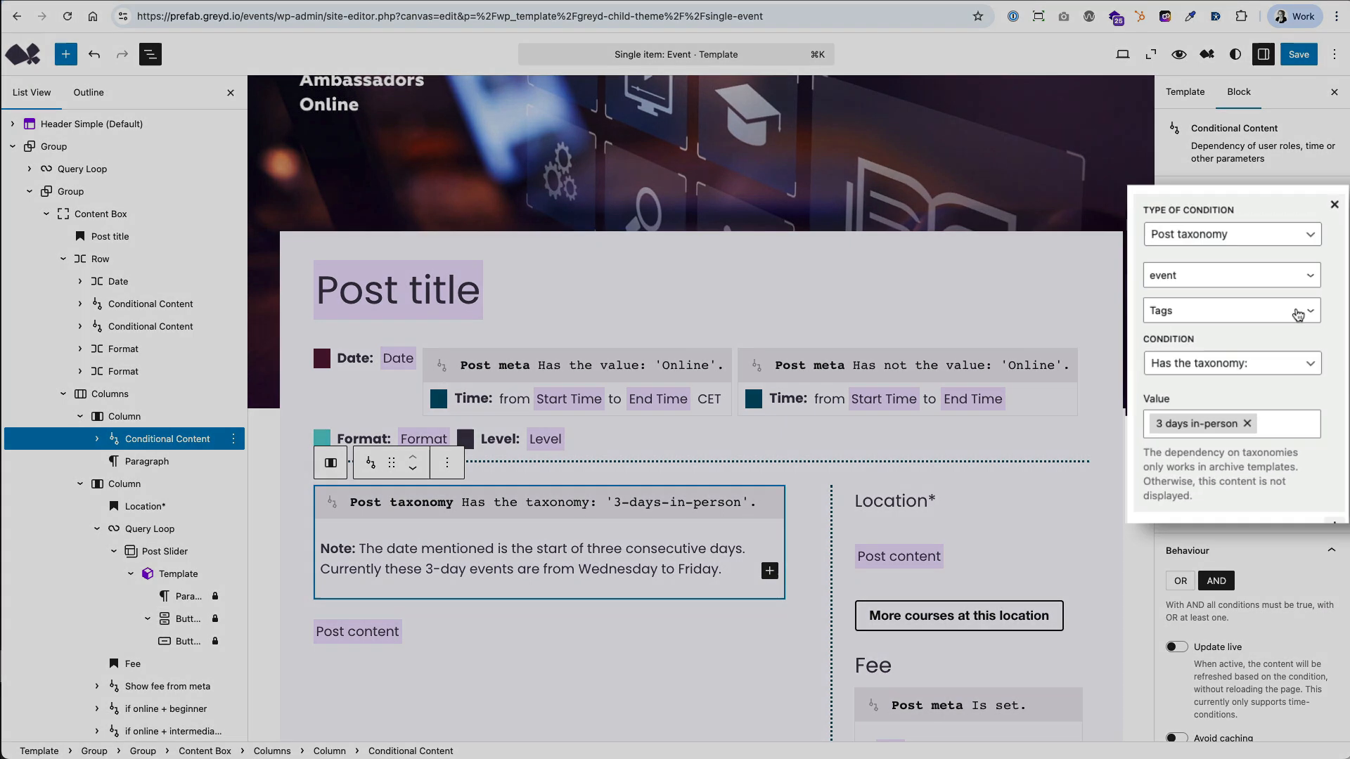
{"action": "left_click", "coordinate": [1297, 314]}
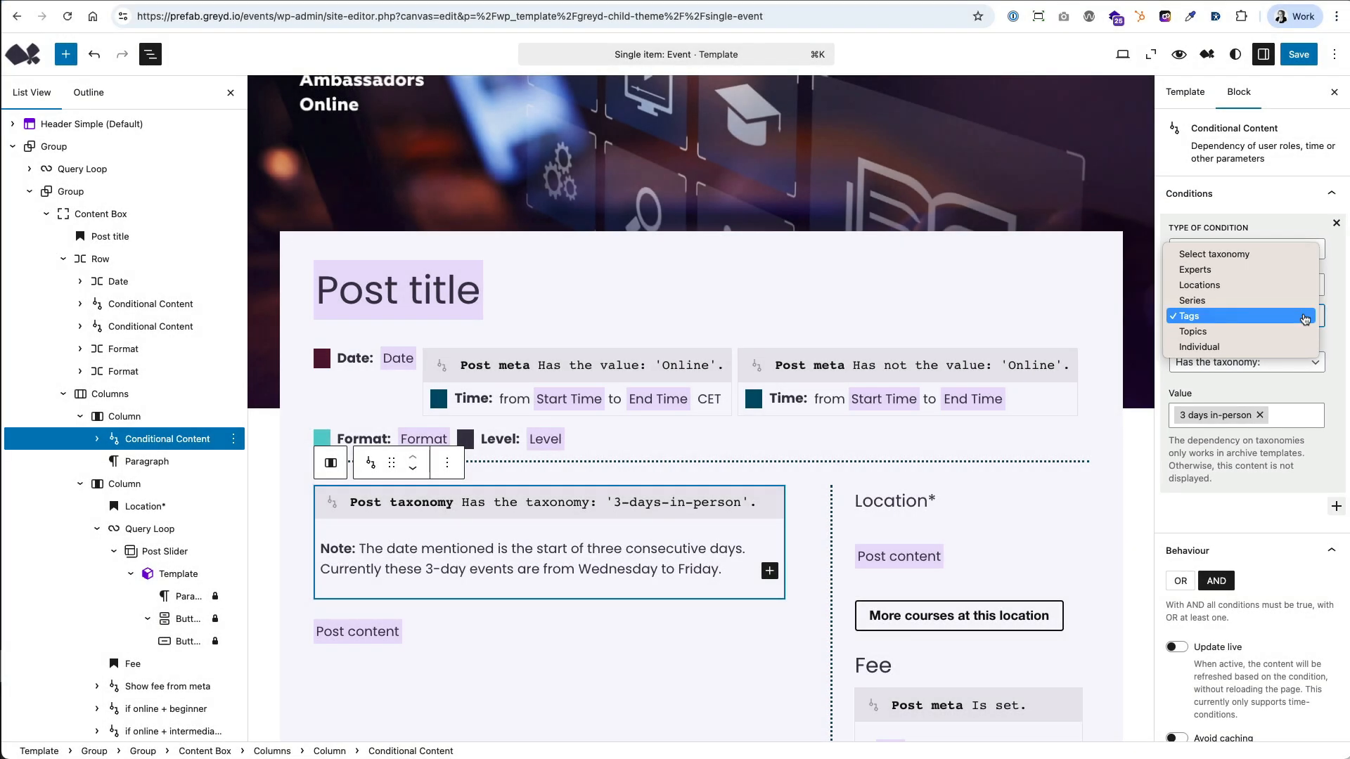
{"action": "left_click", "coordinate": [1243, 453]}
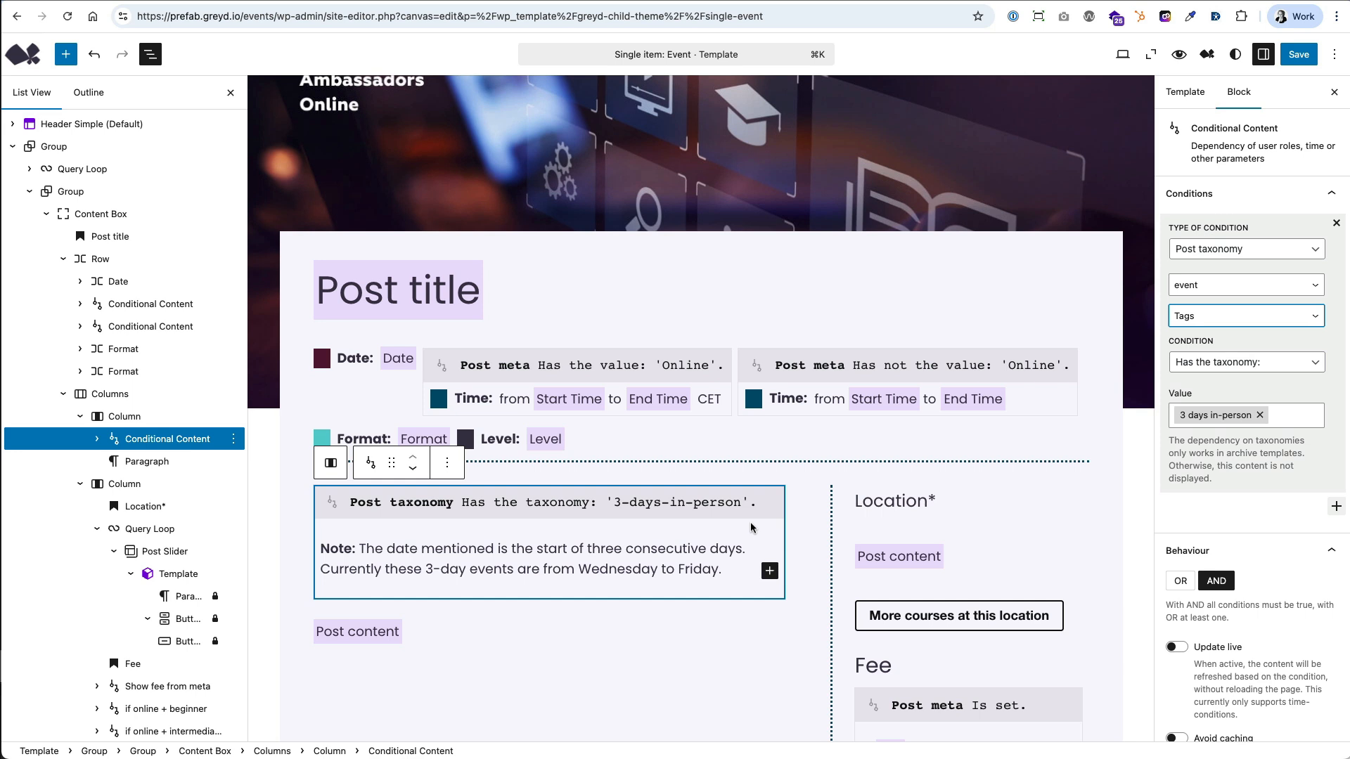
Inspect the Show fee from meta condition in the Event template and check the Fee field on the Madrid training event.
{"action": "scroll", "coordinate": [751, 527], "scroll_direction": "down", "scroll_amount": 6}
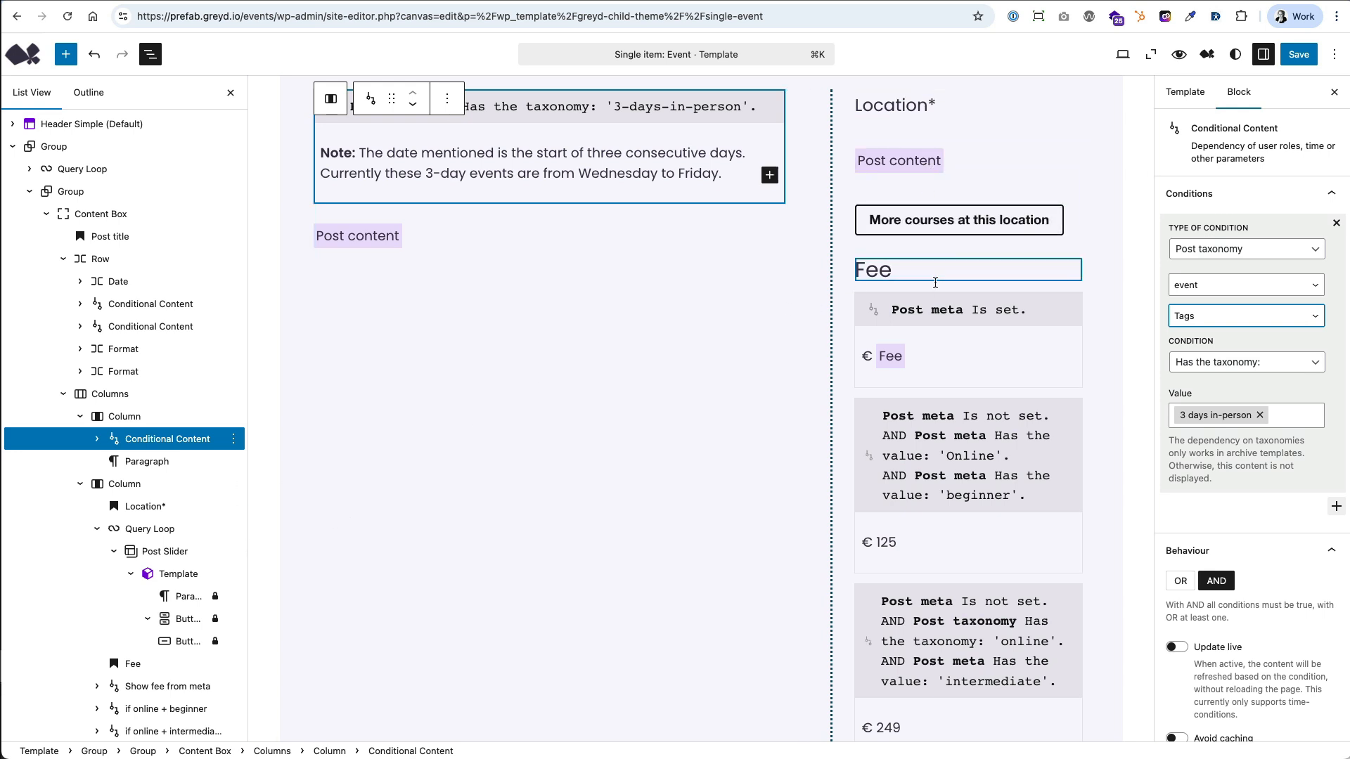
{"action": "left_click", "coordinate": [940, 305]}
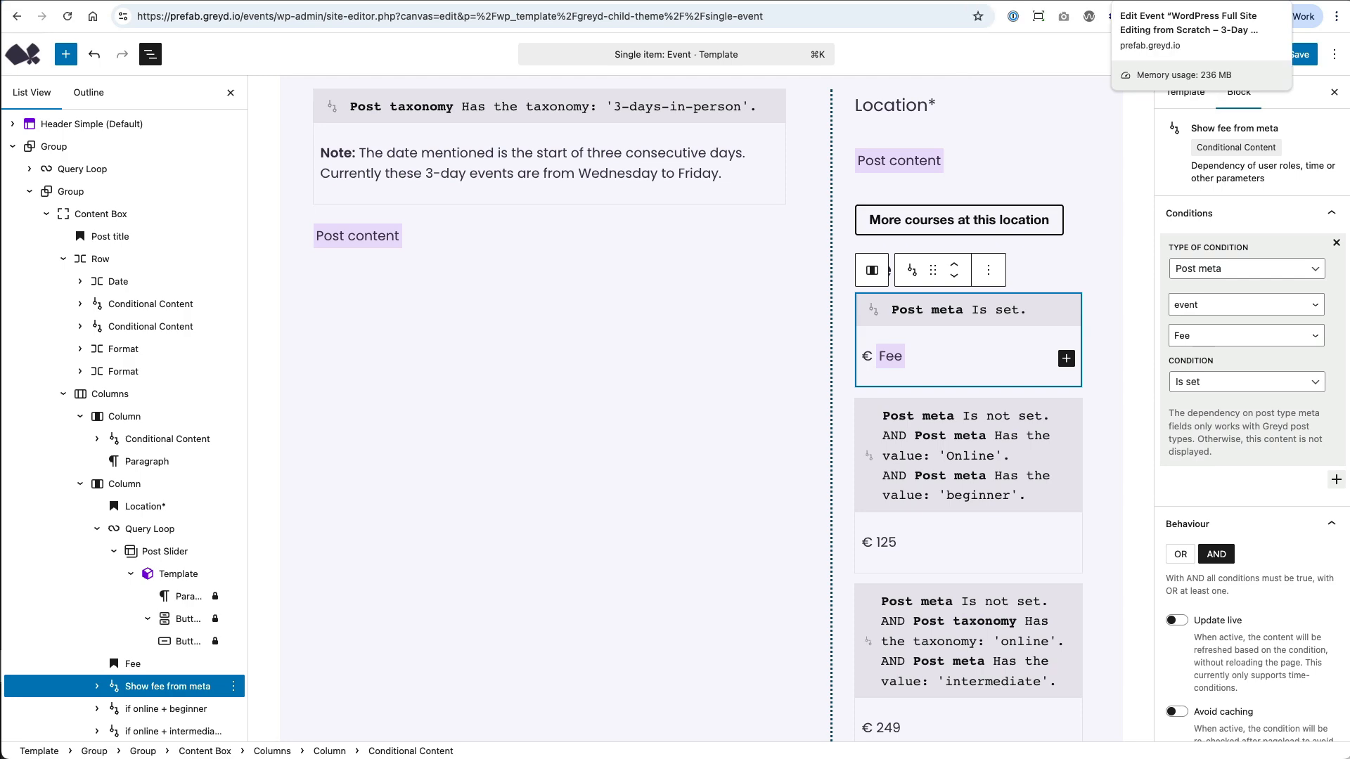
{"action": "left_click", "coordinate": [1185, 1]}
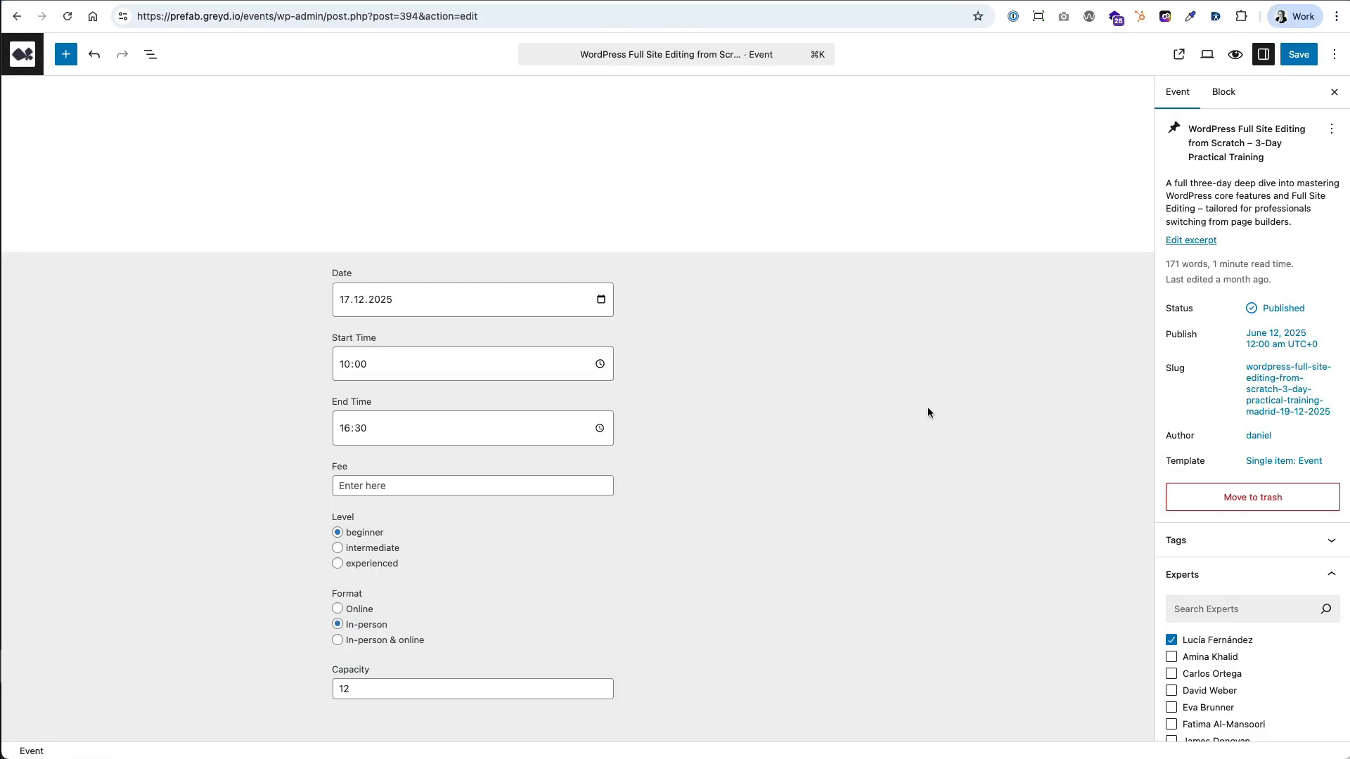
{"action": "left_click", "coordinate": [385, 486]}
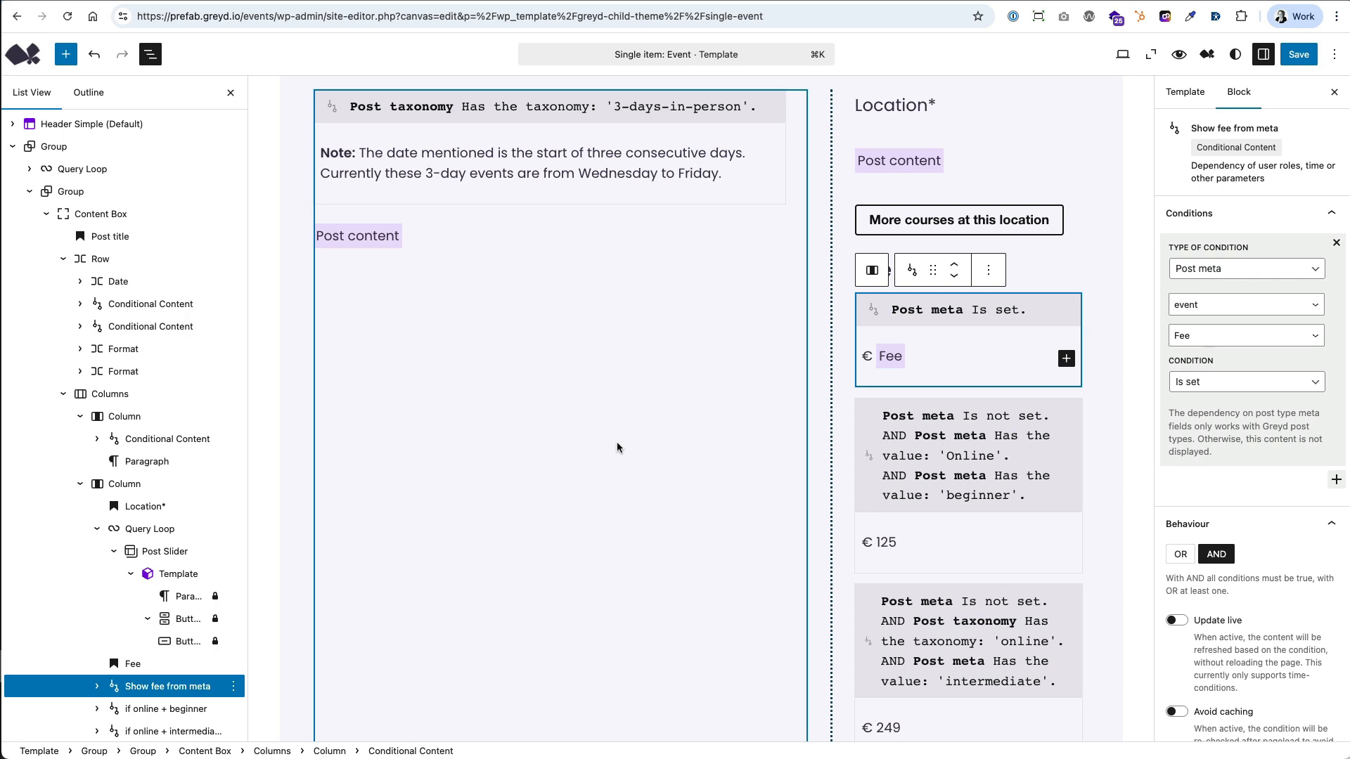
Review the Fee, Format and Level conditions of the if online + beginner block in the Event template.
{"action": "left_click", "coordinate": [1006, 450]}
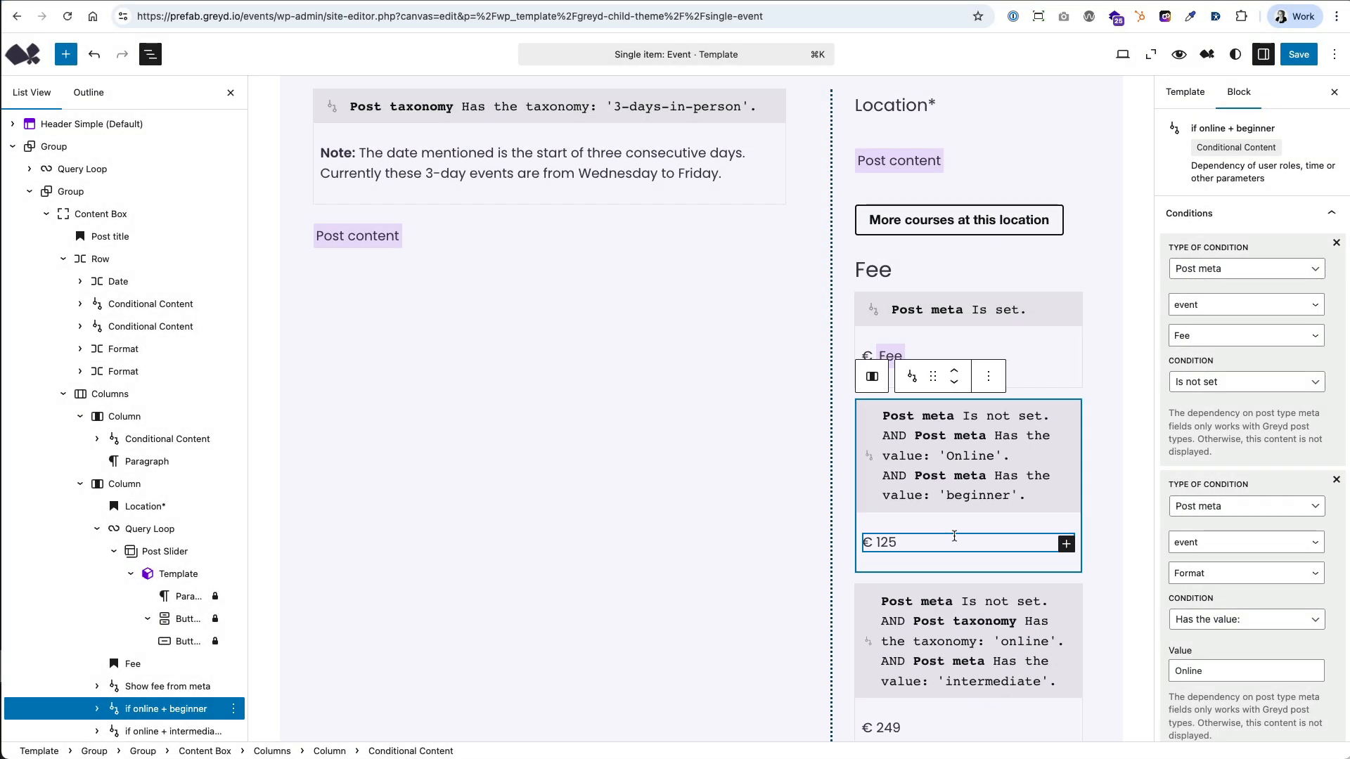
{"action": "scroll", "coordinate": [1064, 487], "scroll_direction": "down", "scroll_amount": 5}
{"action": "scroll", "coordinate": [1209, 540], "scroll_direction": "down", "scroll_amount": 7}
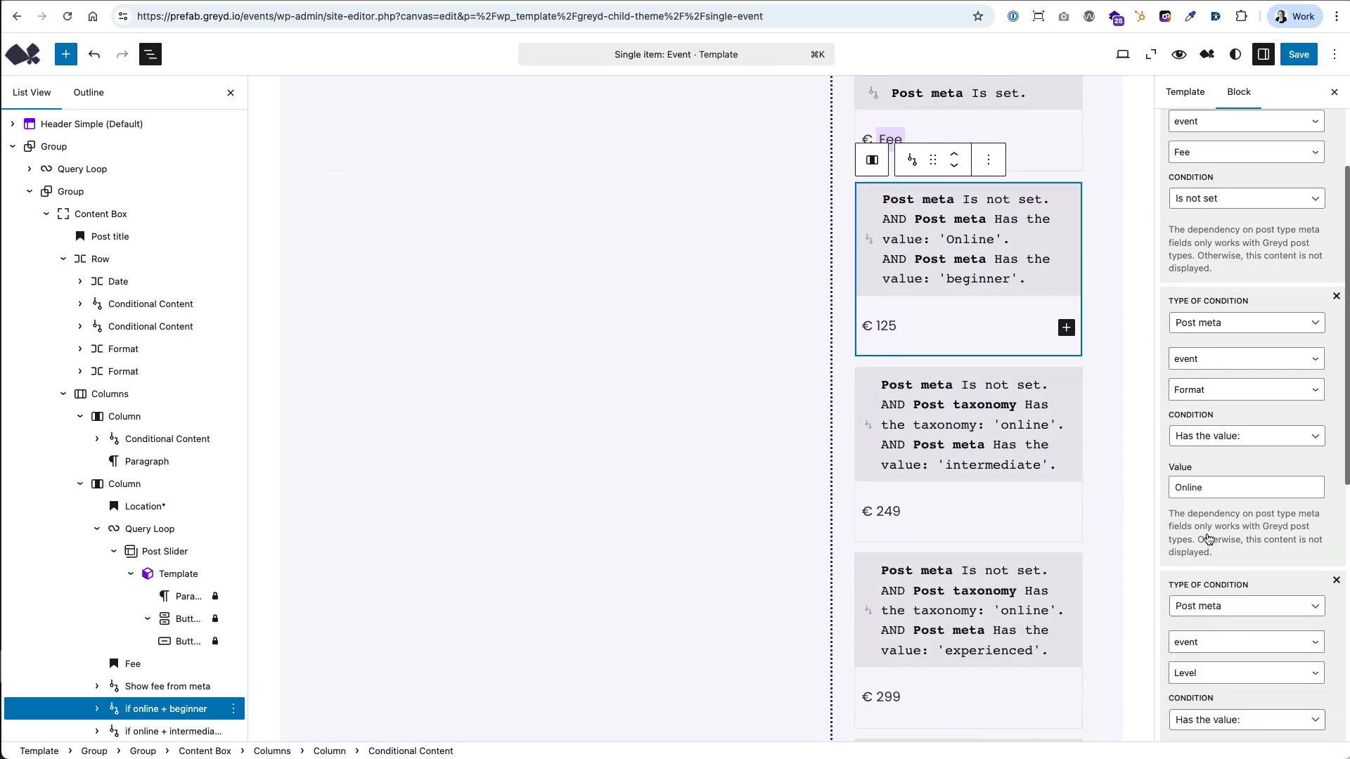
{"action": "scroll", "coordinate": [1209, 539], "scroll_direction": "up", "scroll_amount": 6}
{"action": "scroll", "coordinate": [1165, 528], "scroll_direction": "up", "scroll_amount": 4}
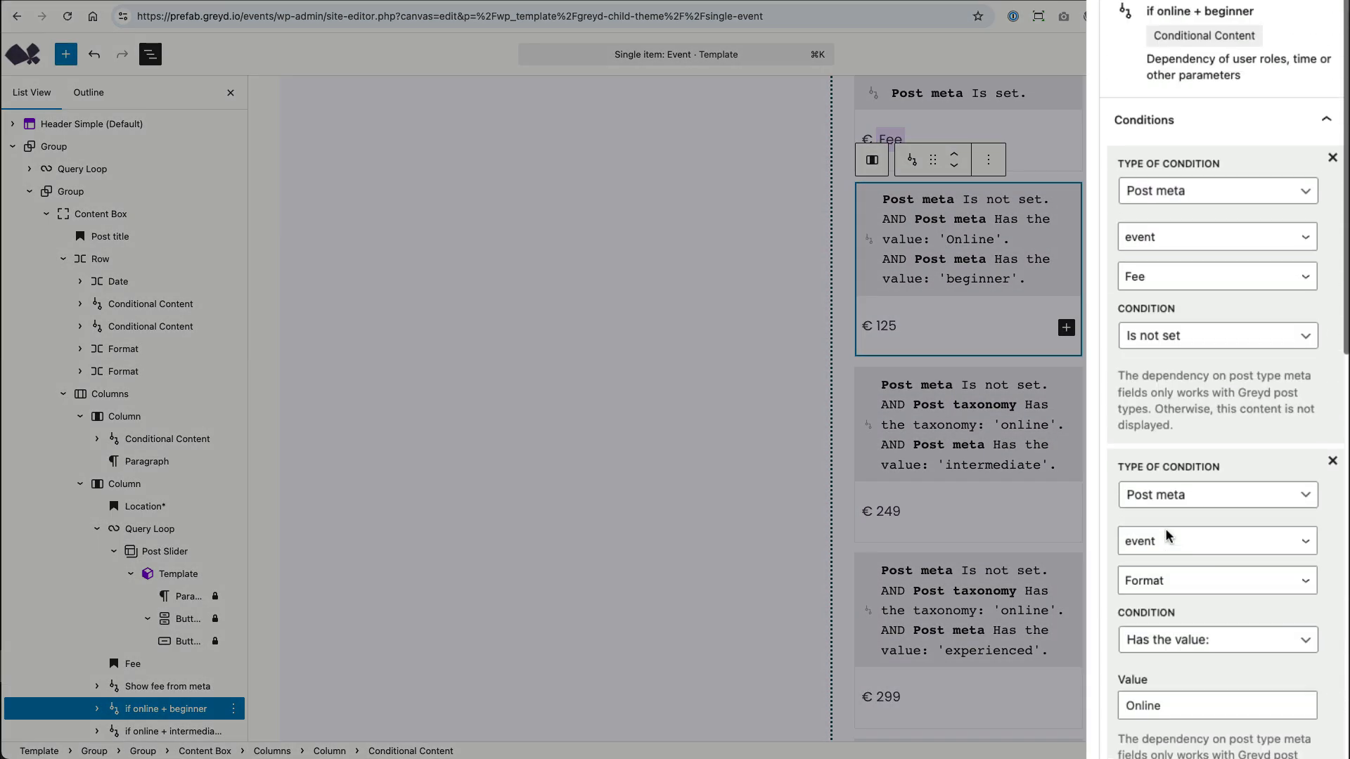
{"action": "scroll", "coordinate": [1166, 529], "scroll_direction": "down", "scroll_amount": 6}
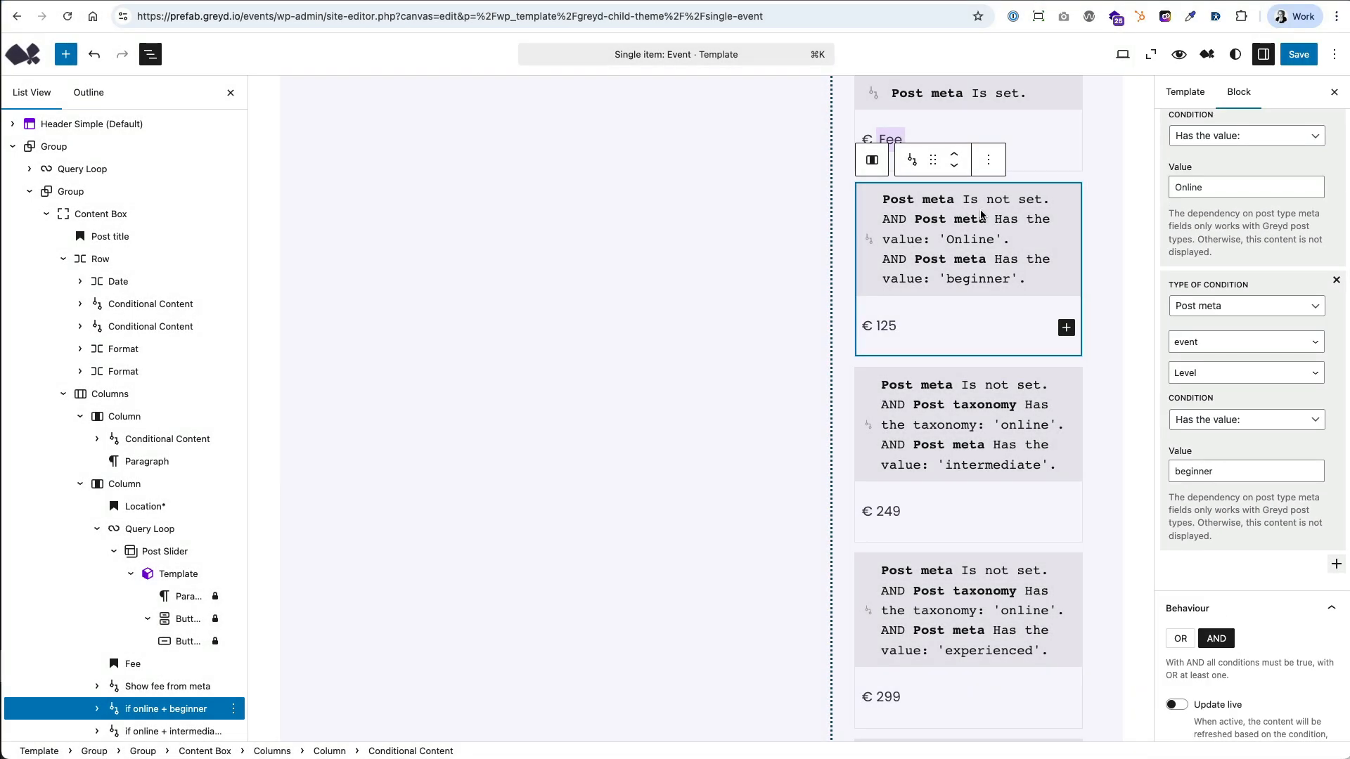
Look through the remaining conditional price blocks and view the available condition types for the Level condition.
{"action": "scroll", "coordinate": [968, 433], "scroll_direction": "down", "scroll_amount": 5}
{"action": "scroll", "coordinate": [967, 433], "scroll_direction": "down", "scroll_amount": 7}
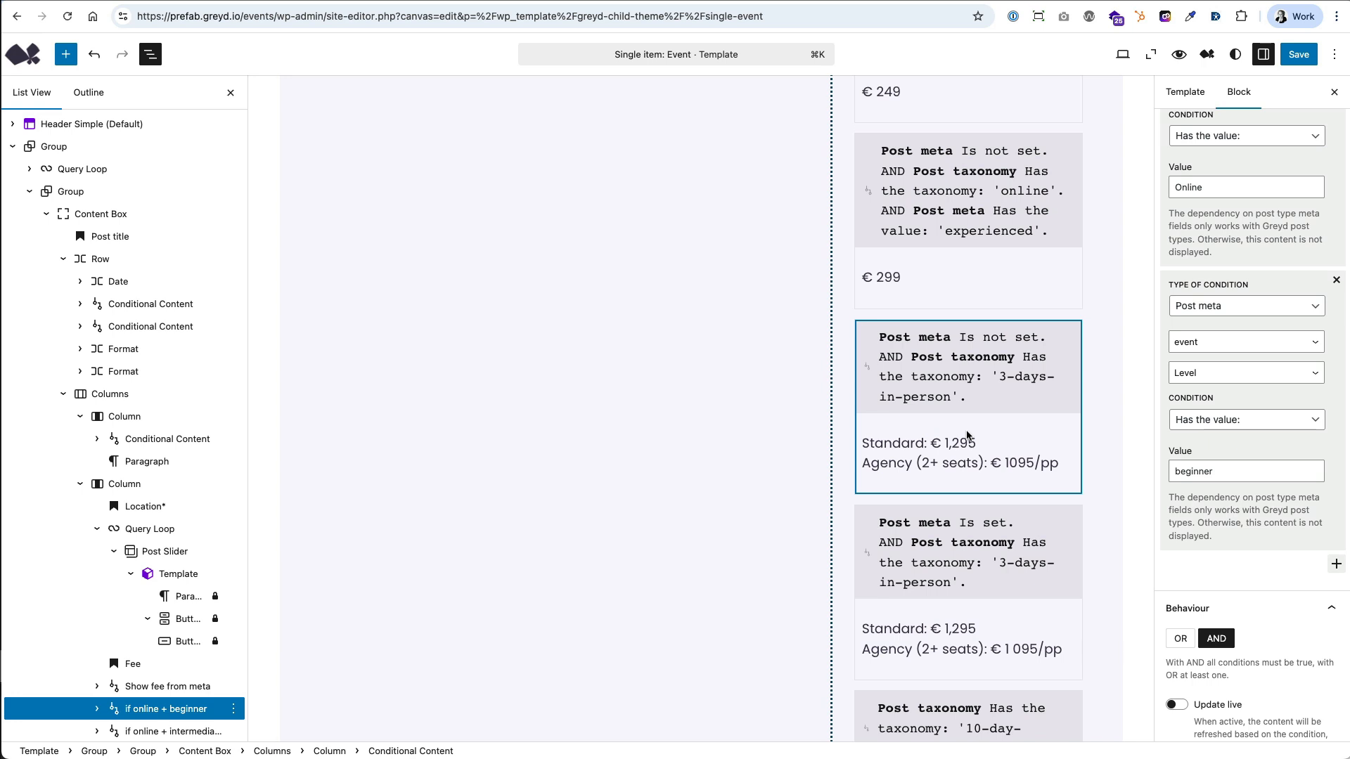
{"action": "scroll", "coordinate": [967, 436], "scroll_direction": "down", "scroll_amount": 2}
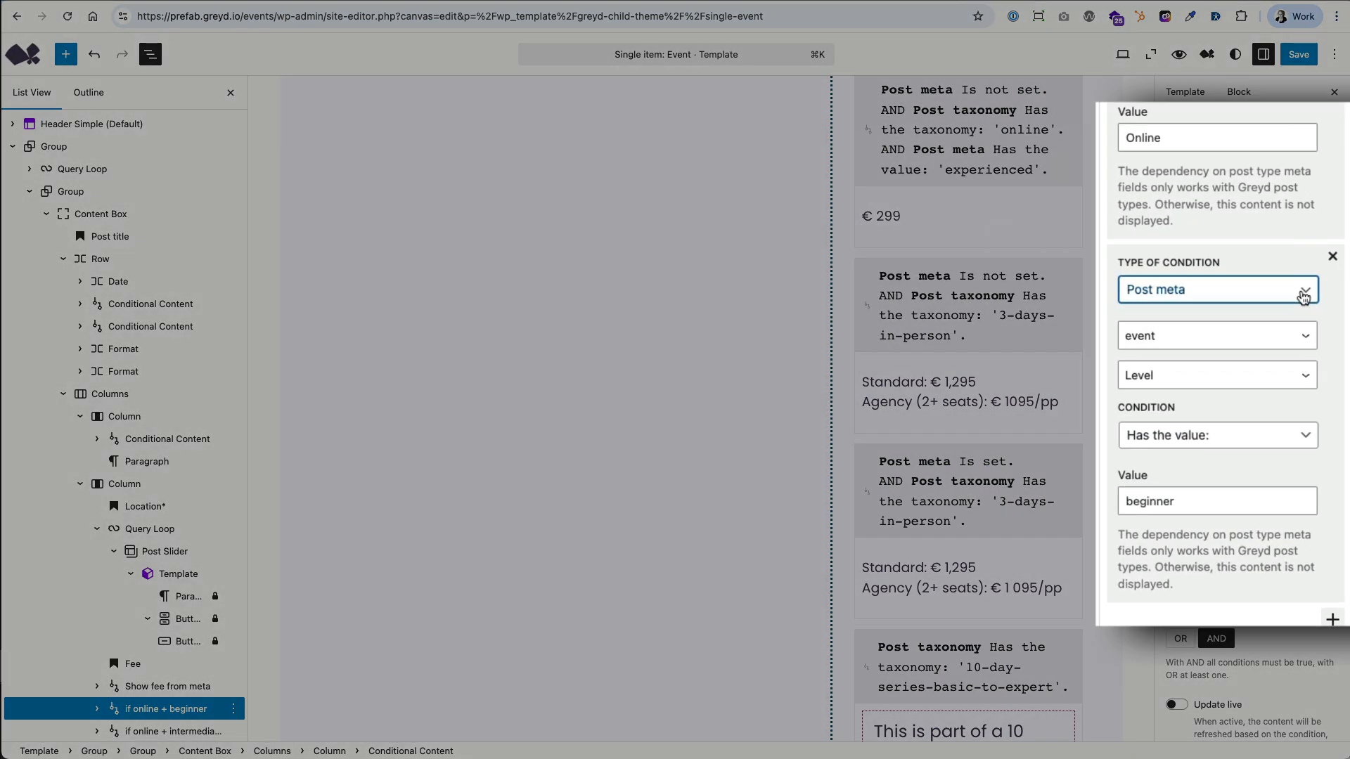
{"action": "left_click", "coordinate": [1303, 295]}
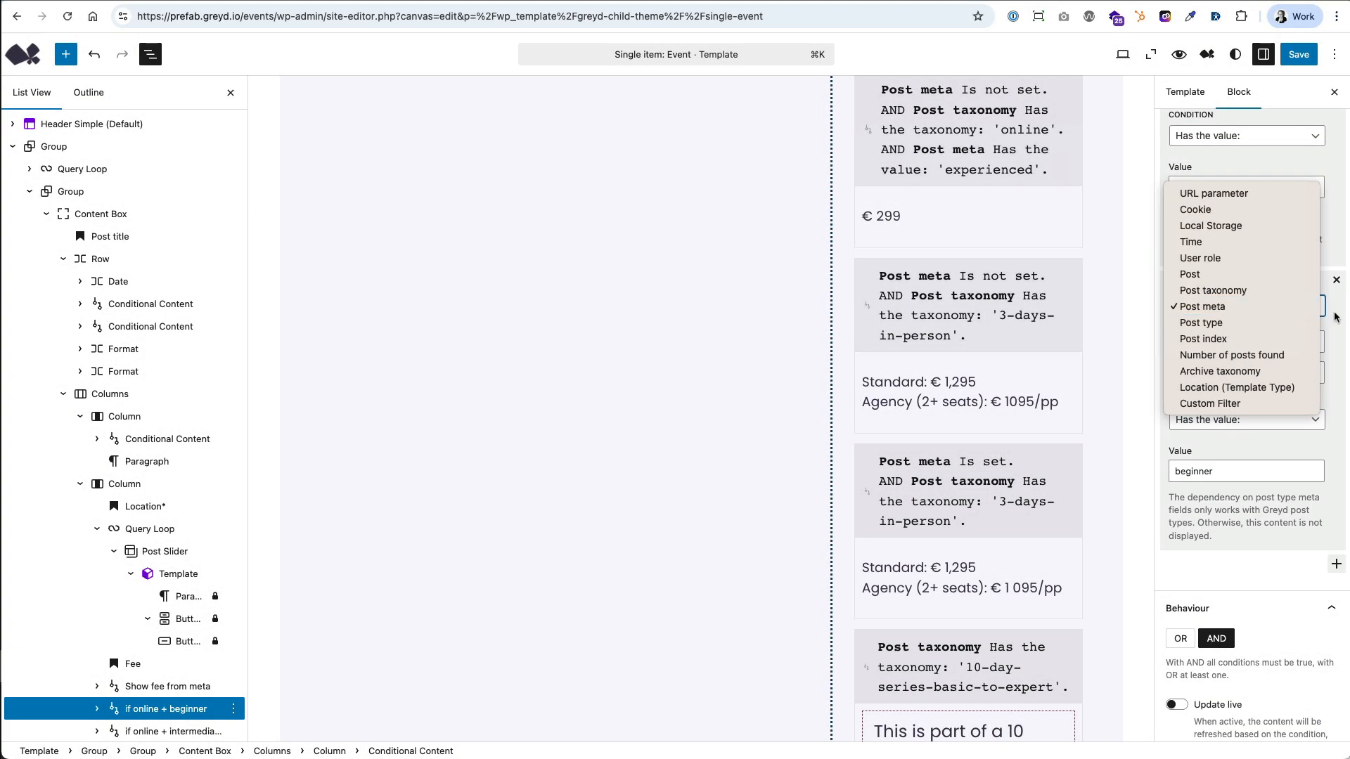
{"action": "left_click", "coordinate": [1335, 315]}
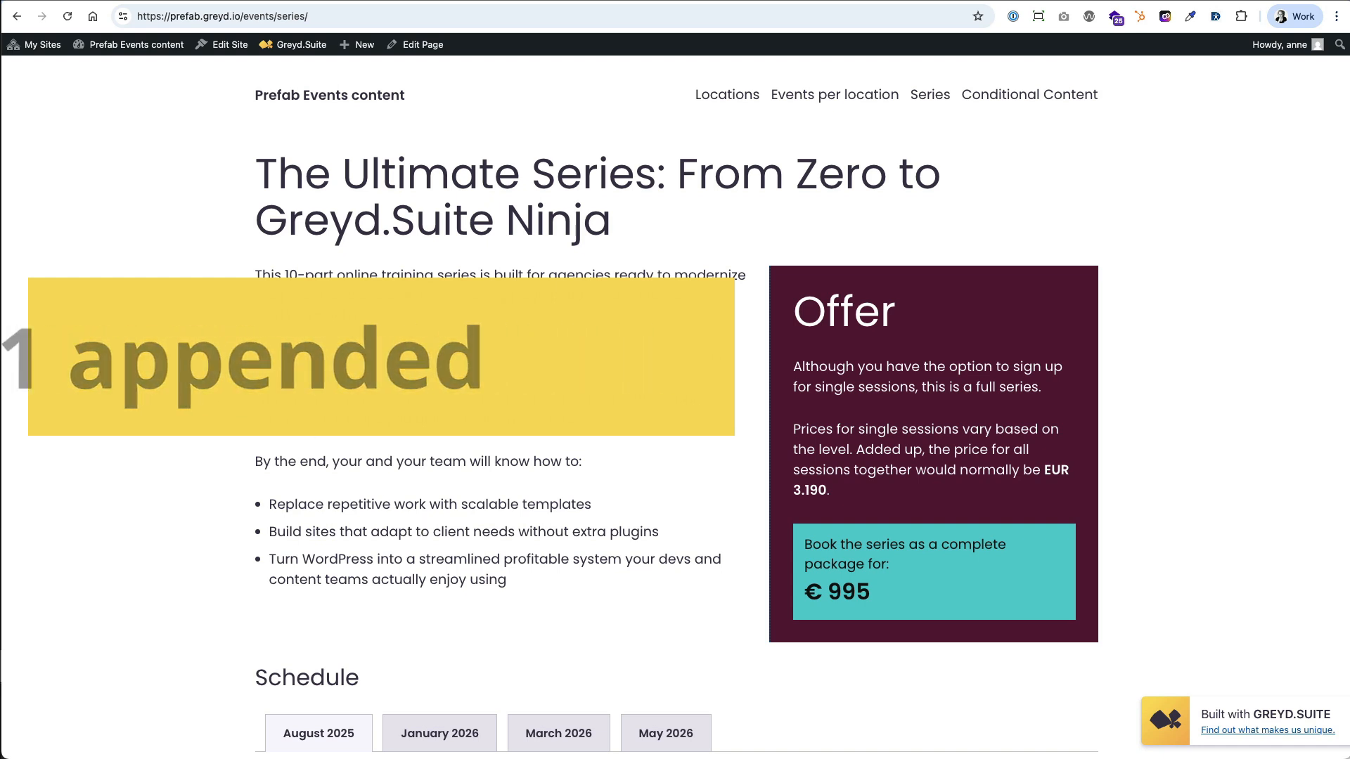
Open the Series page through the parameter-appended link on the Conditional Content page and review its newsletter offer.
{"action": "left_click", "coordinate": [1001, 100]}
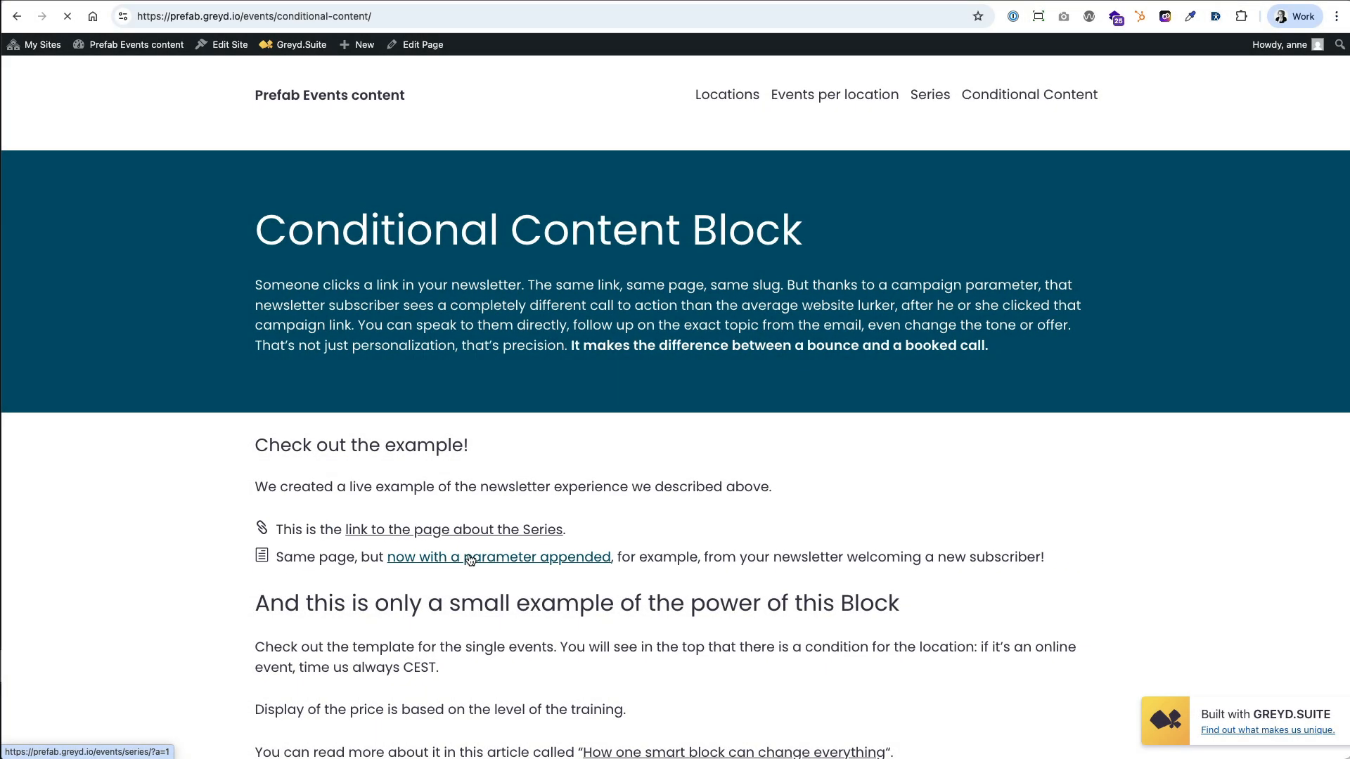
{"action": "left_click", "coordinate": [412, 566]}
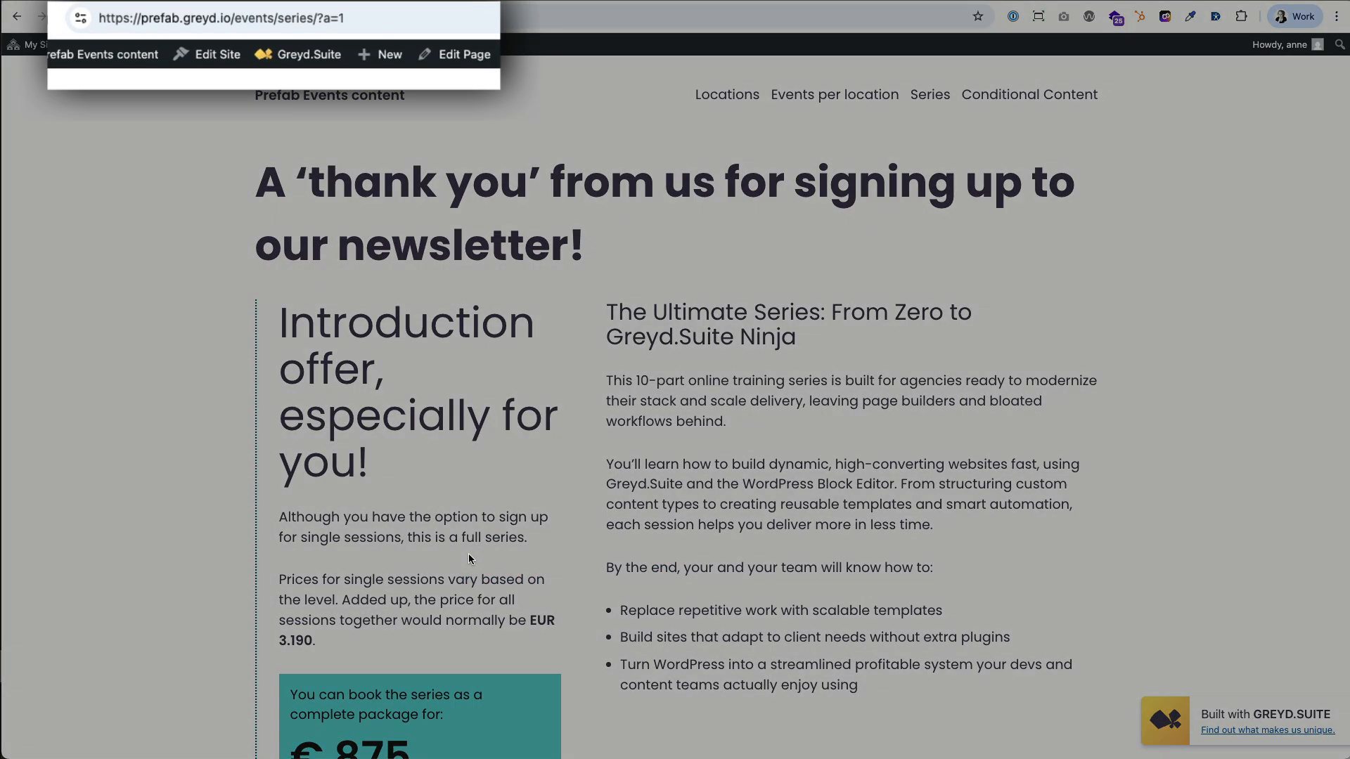
{"action": "scroll", "coordinate": [468, 554], "scroll_direction": "down", "scroll_amount": 5}
{"action": "scroll", "coordinate": [468, 554], "scroll_direction": "up", "scroll_amount": 6}
{"action": "scroll", "coordinate": [469, 559], "scroll_direction": "down", "scroll_amount": 1}
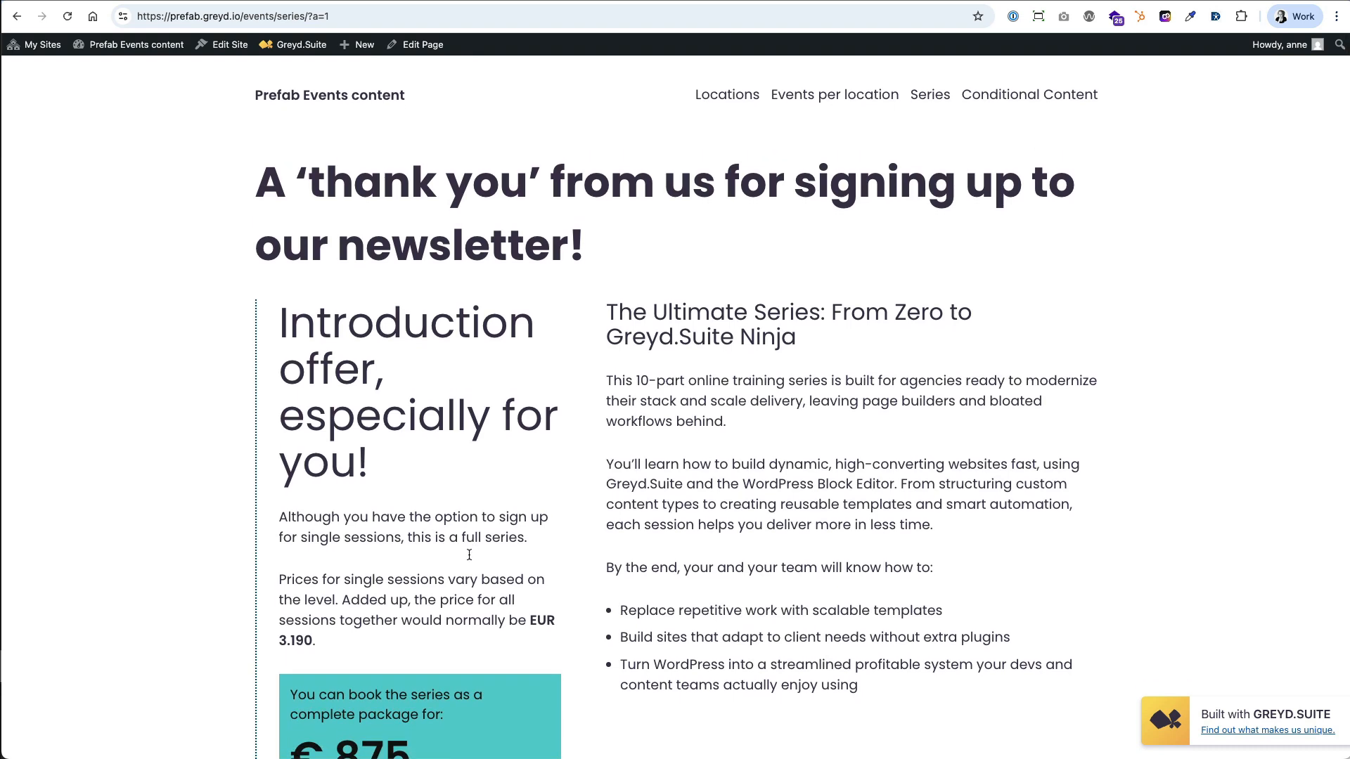
Open the Series page in the editor and inspect the URL parameter conditions of its regular and newsletter Conditional Content blocks.
{"action": "left_click", "coordinate": [417, 48]}
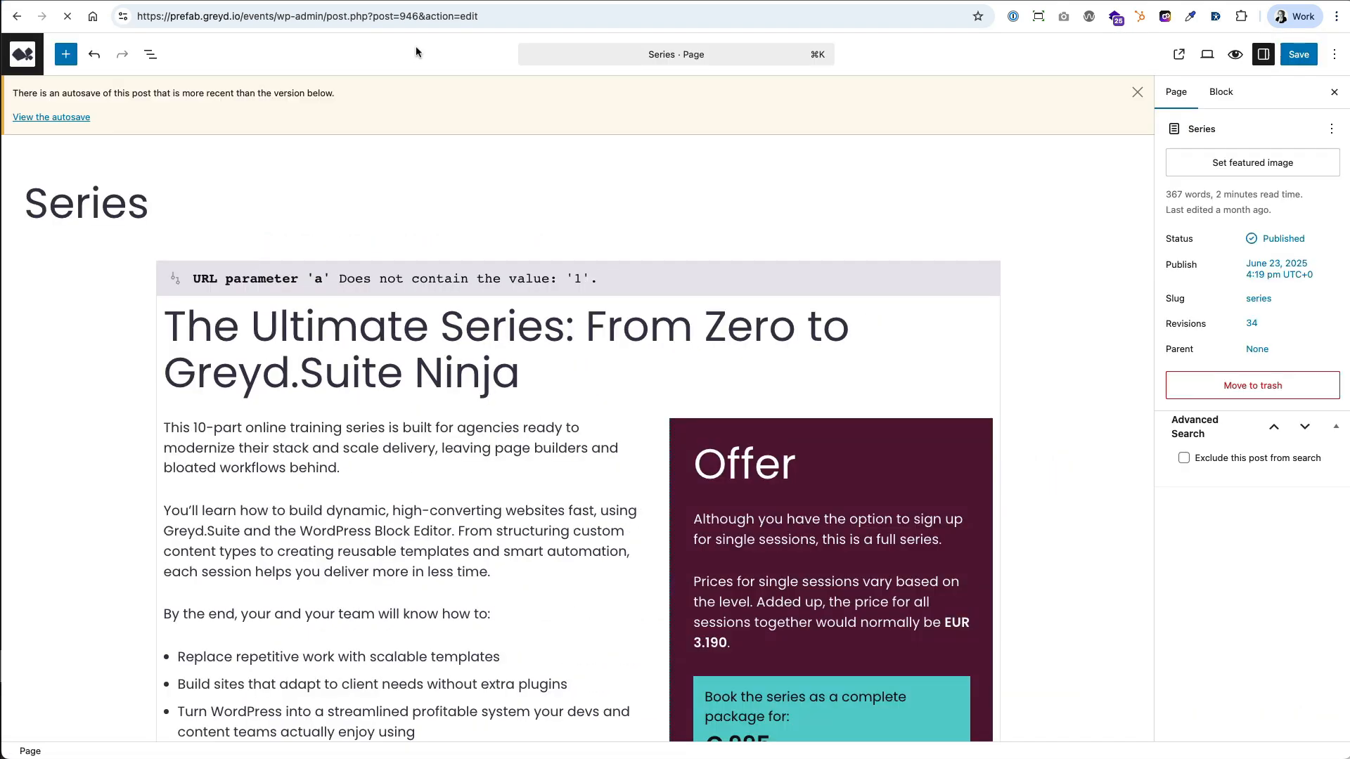
{"action": "left_click", "coordinate": [388, 266]}
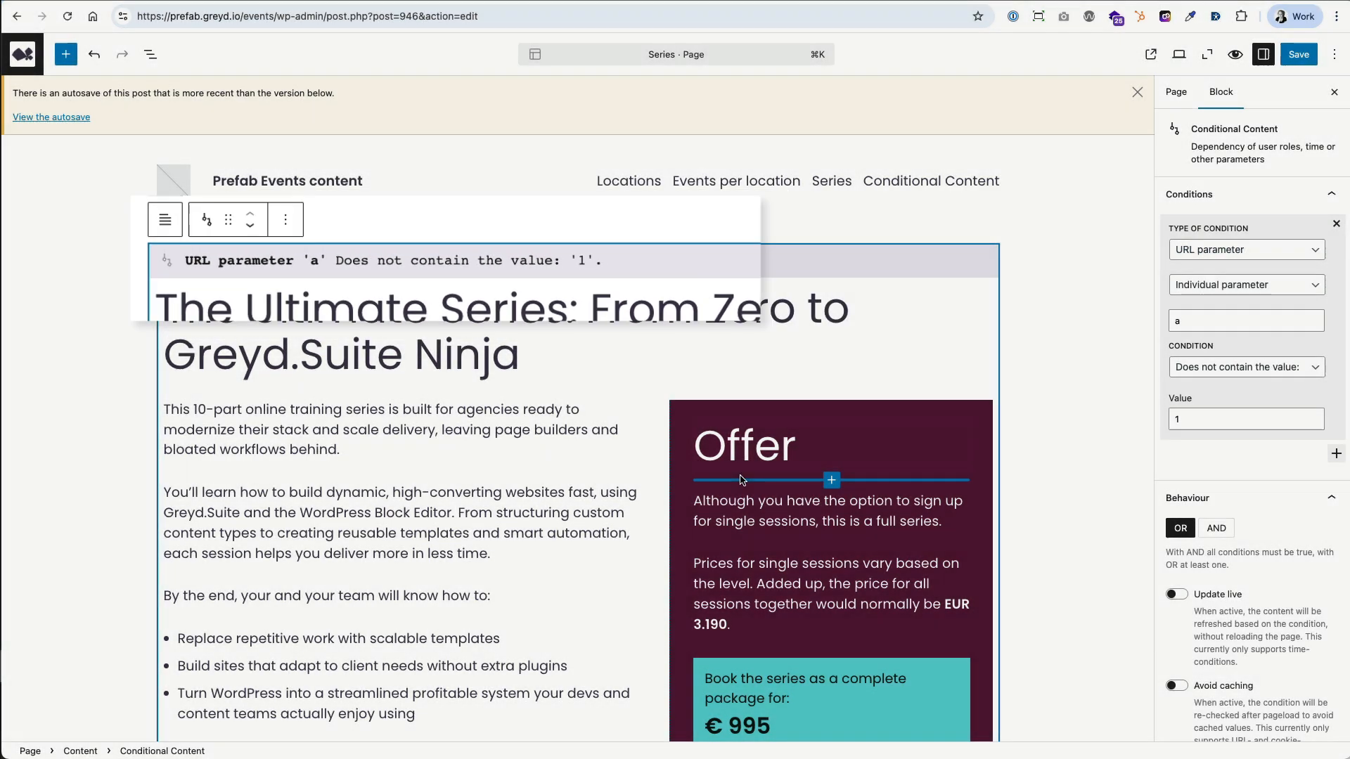
{"action": "scroll", "coordinate": [741, 478], "scroll_direction": "down", "scroll_amount": 10}
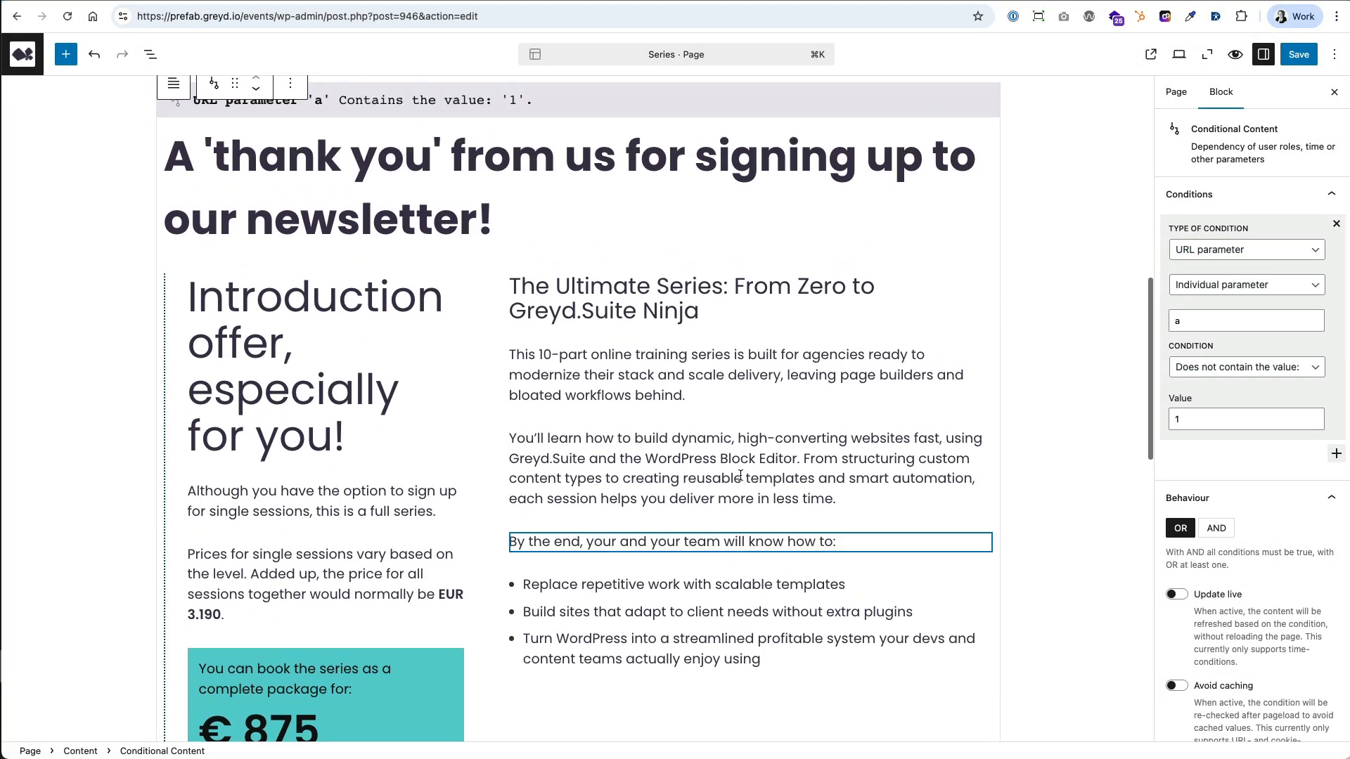
{"action": "left_click", "coordinate": [607, 88]}
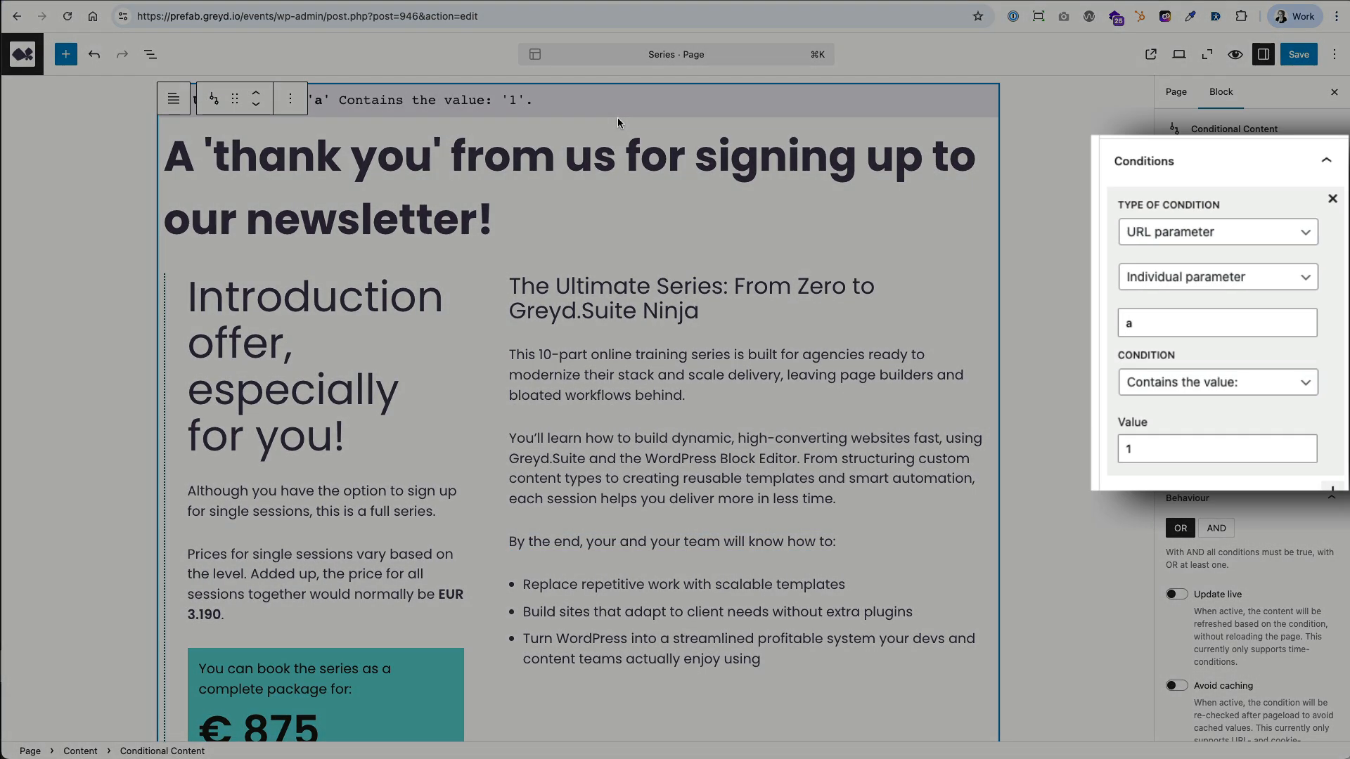